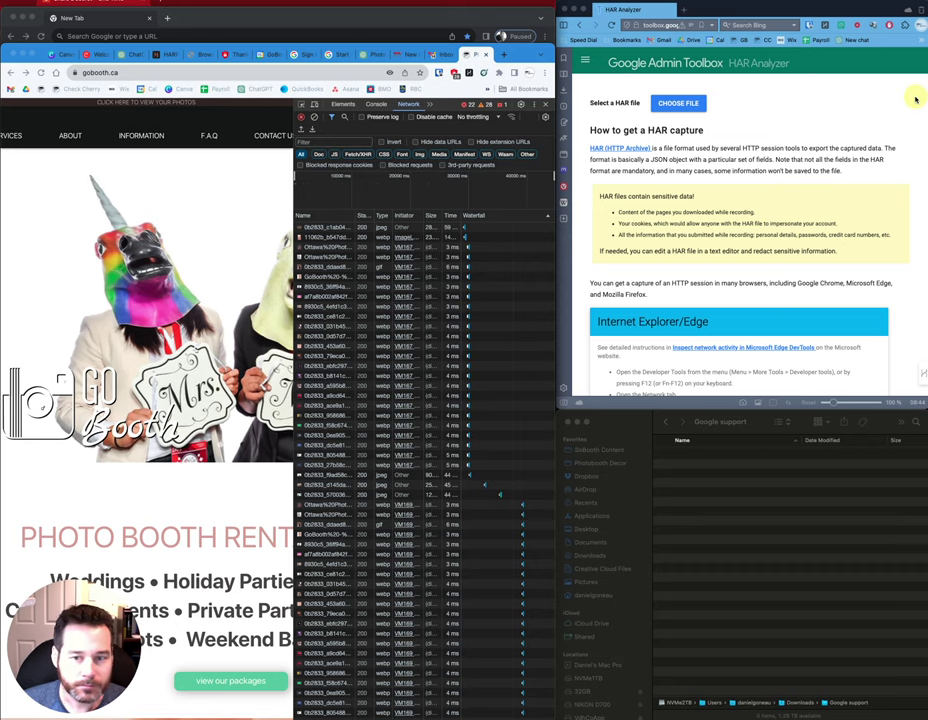
Open a new tab with Developer Tools docked on the Network panel
{"action": "left_click", "coordinate": [503, 54]}
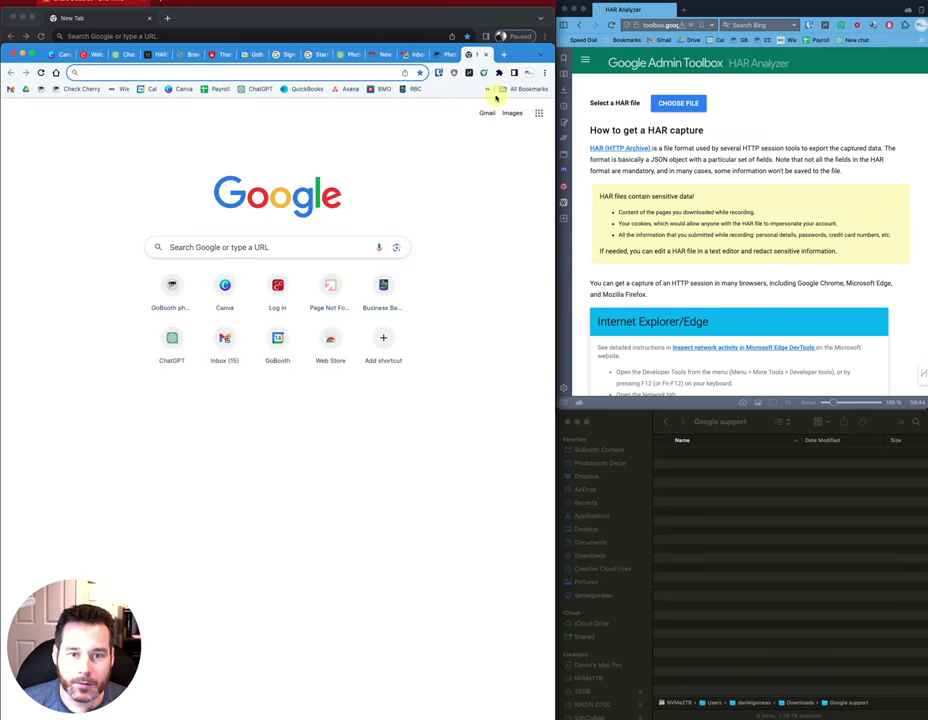
{"action": "left_click", "coordinate": [544, 73]}
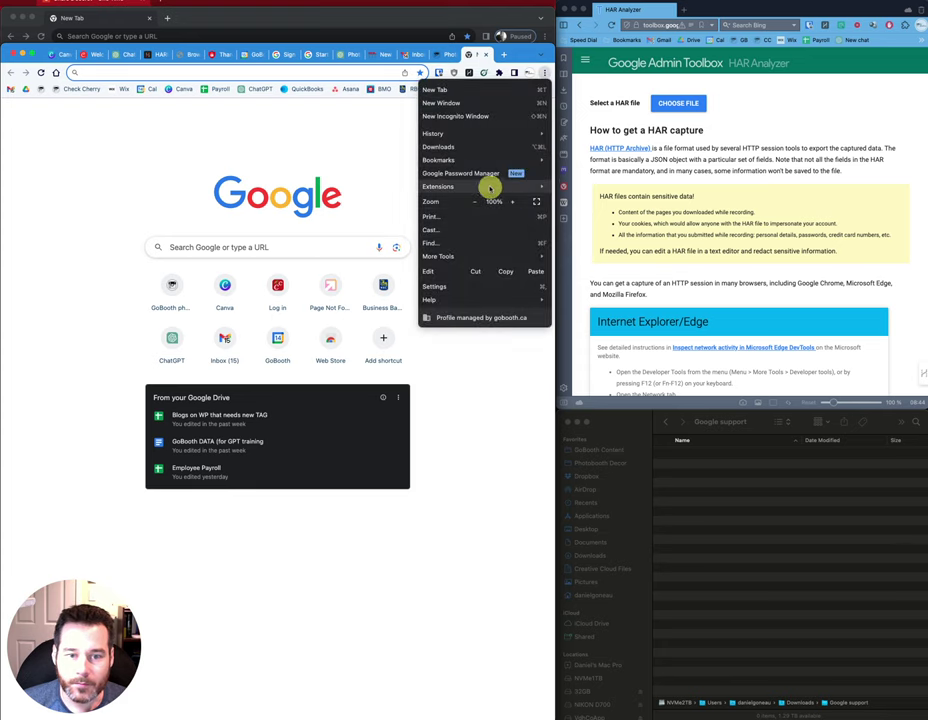
{"action": "mouse_move", "coordinate": [440, 256]}
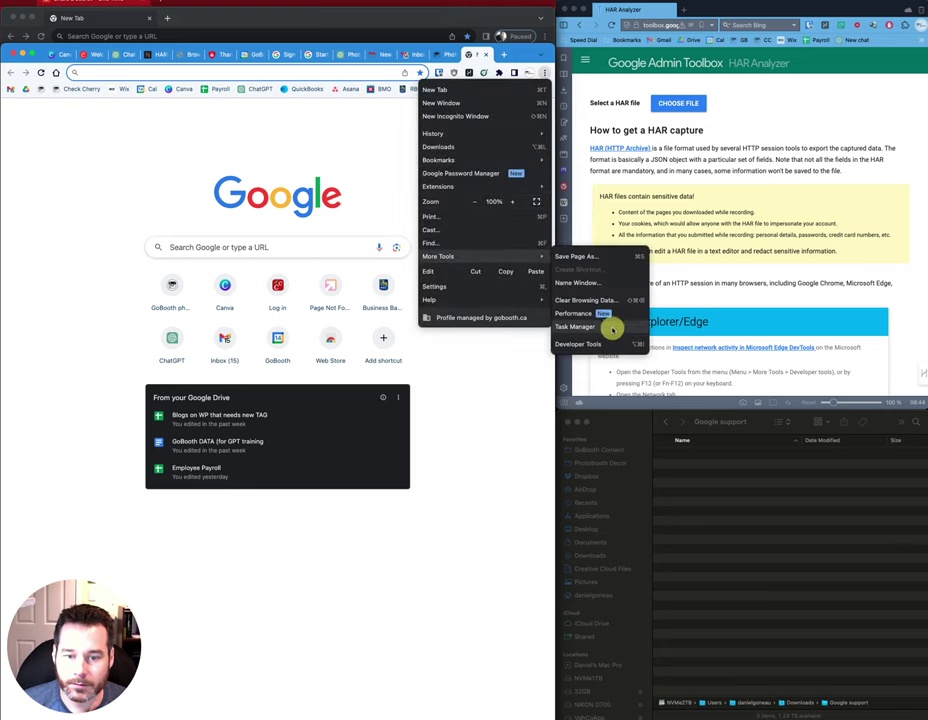
{"action": "left_click", "coordinate": [600, 343]}
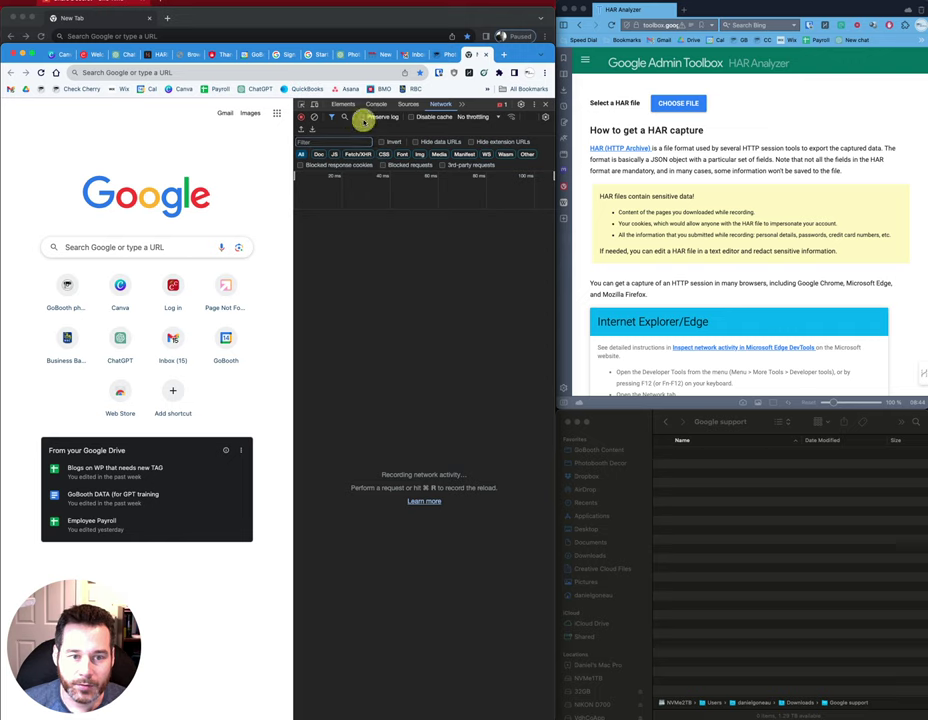
Enable Preserve log and load the Canva, RBC, BMO and Asana bookmarks to capture traffic
{"action": "left_click", "coordinate": [361, 117]}
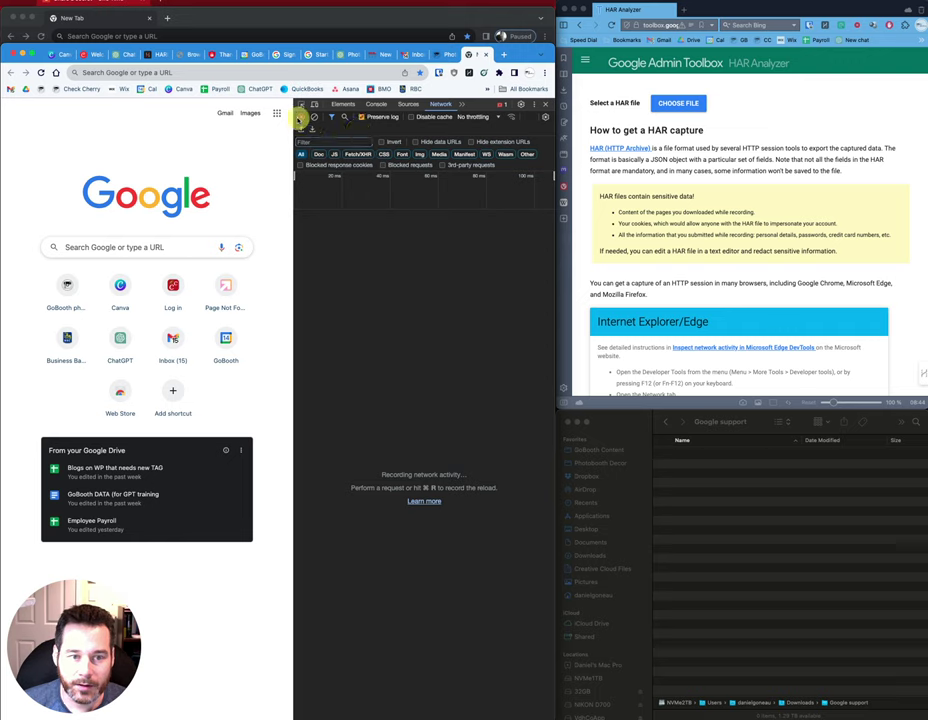
{"action": "left_click", "coordinate": [186, 90]}
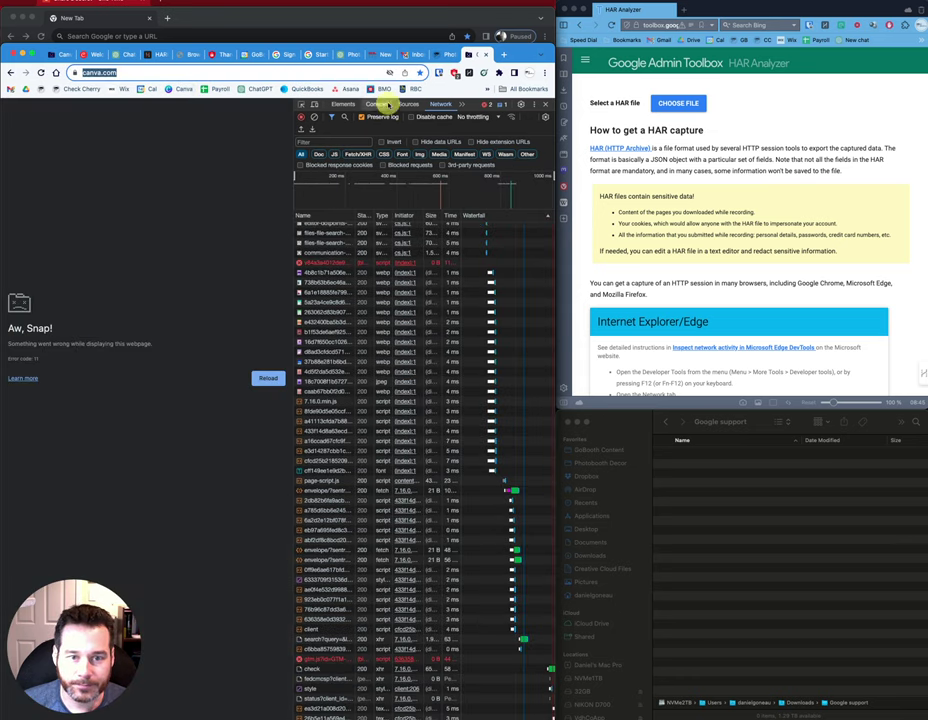
{"action": "left_click", "coordinate": [408, 89]}
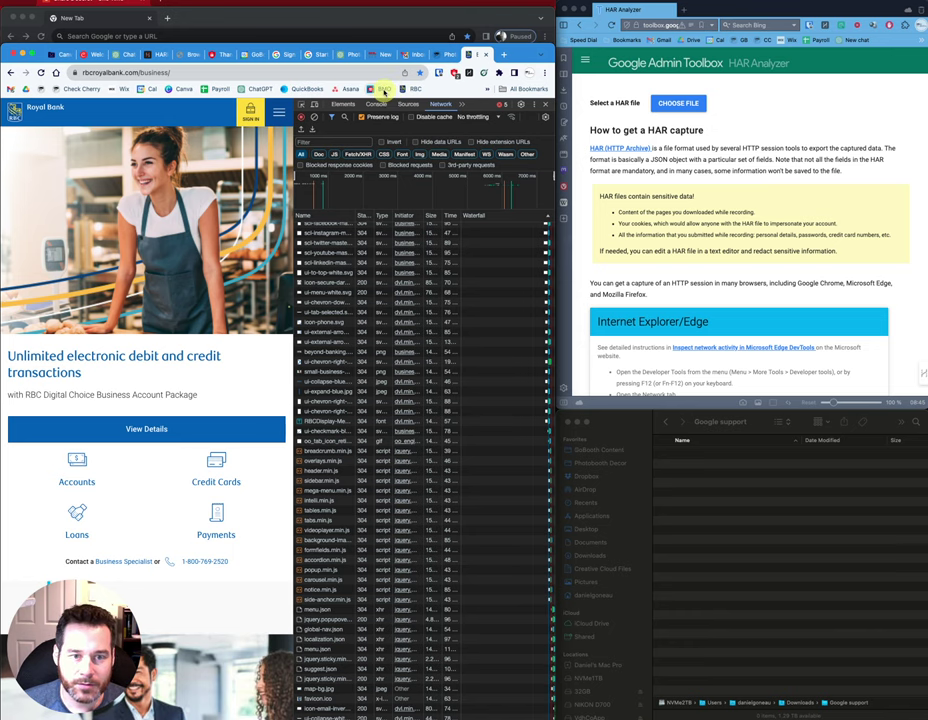
{"action": "left_click", "coordinate": [383, 90]}
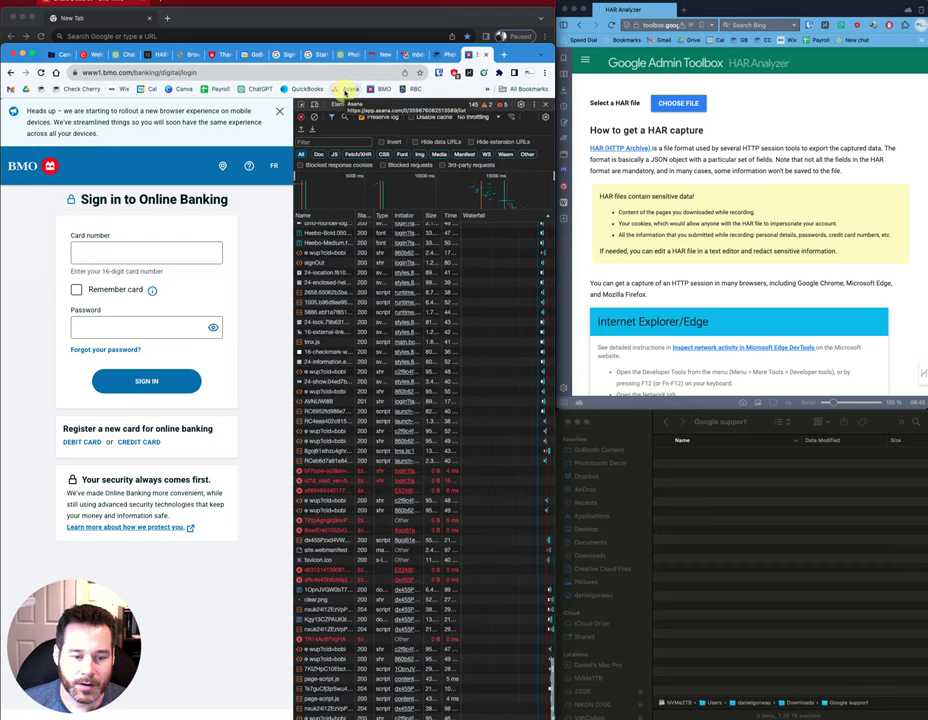
{"action": "left_click", "coordinate": [345, 90]}
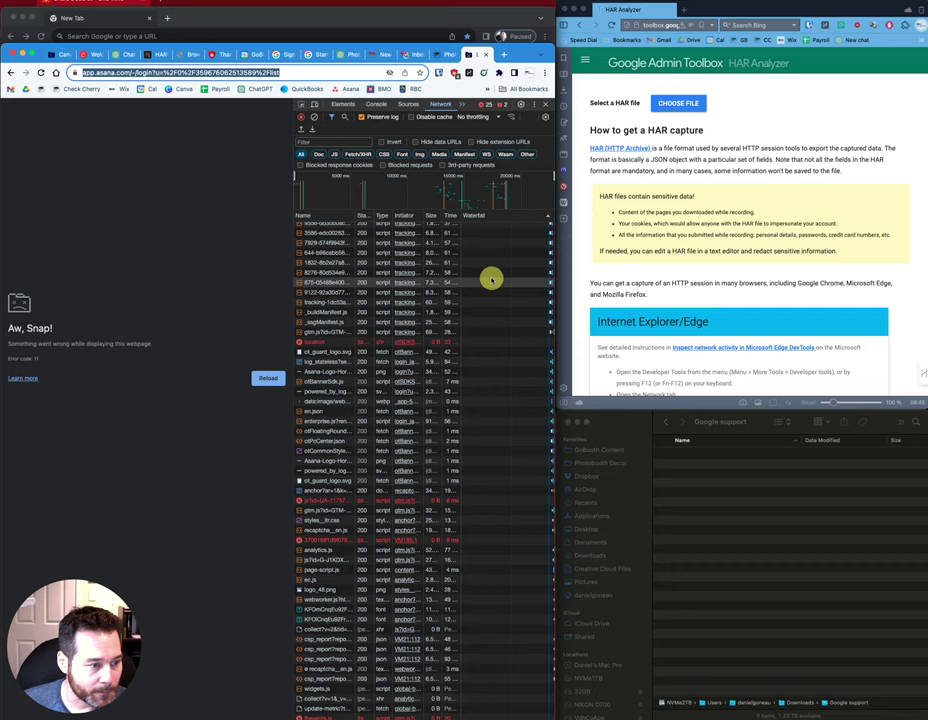
Export all requests as HAR with content to Downloads/Google support as app.asana.com.har
{"action": "left_click", "coordinate": [300, 119]}
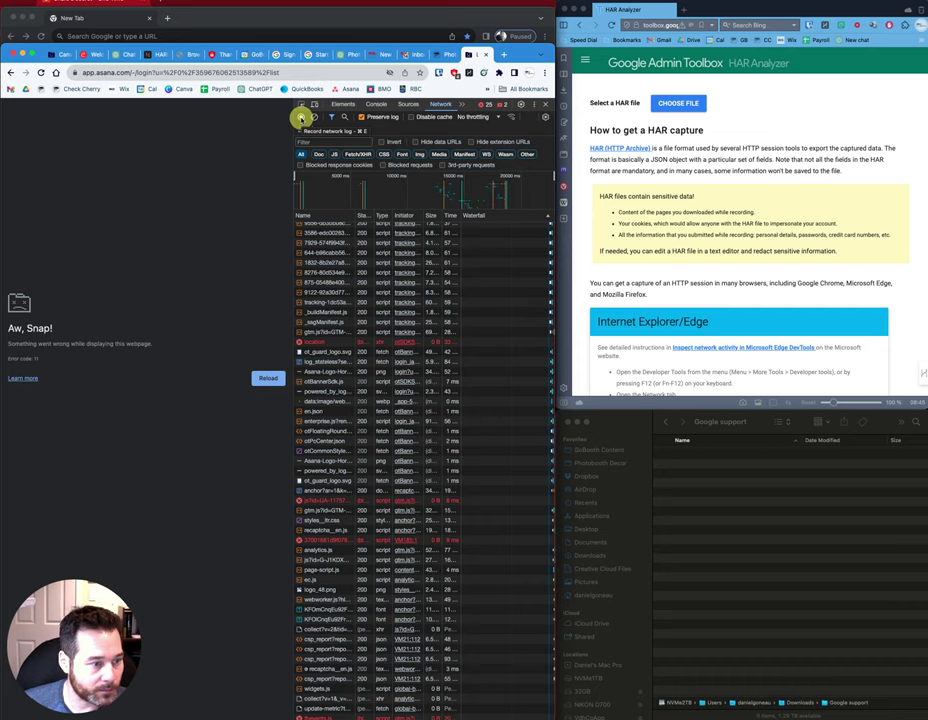
{"action": "right_click", "coordinate": [503, 274]}
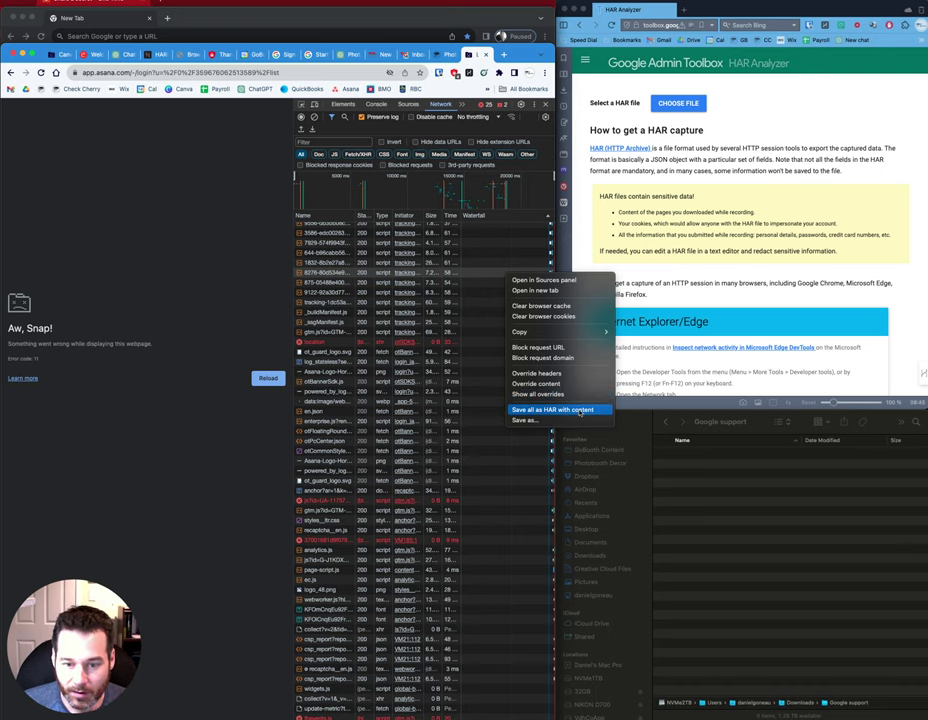
{"action": "left_click", "coordinate": [566, 410]}
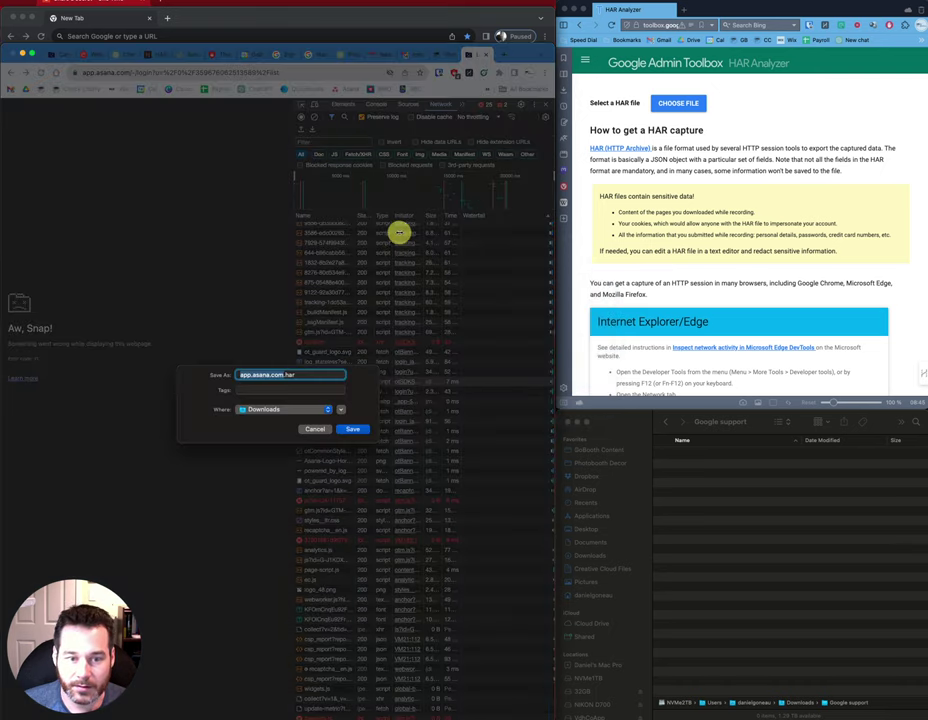
{"action": "left_click", "coordinate": [340, 410]}
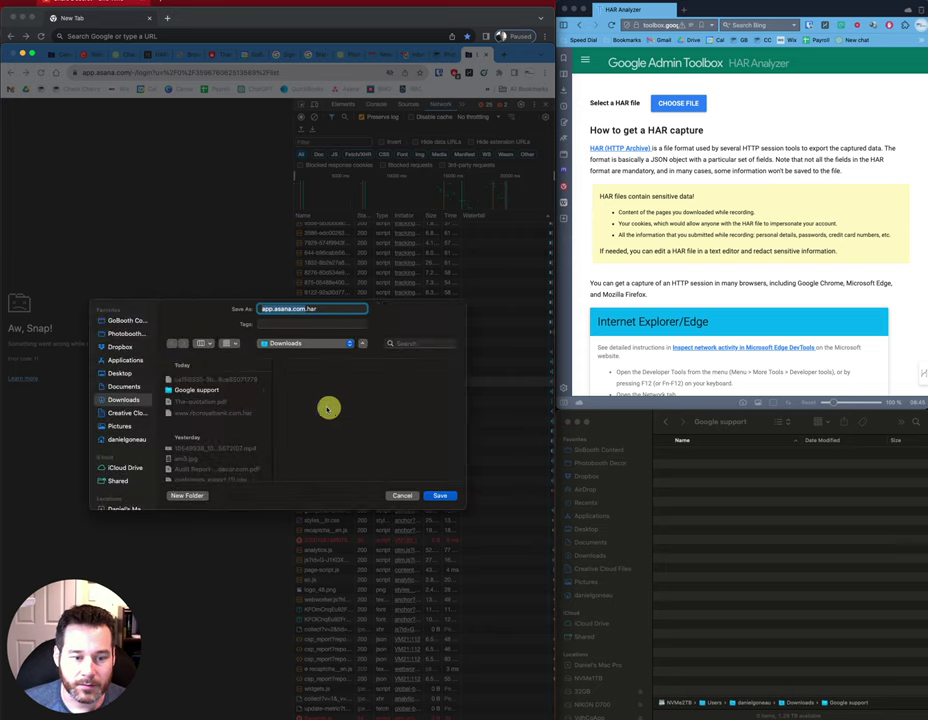
{"action": "double_click", "coordinate": [190, 390]}
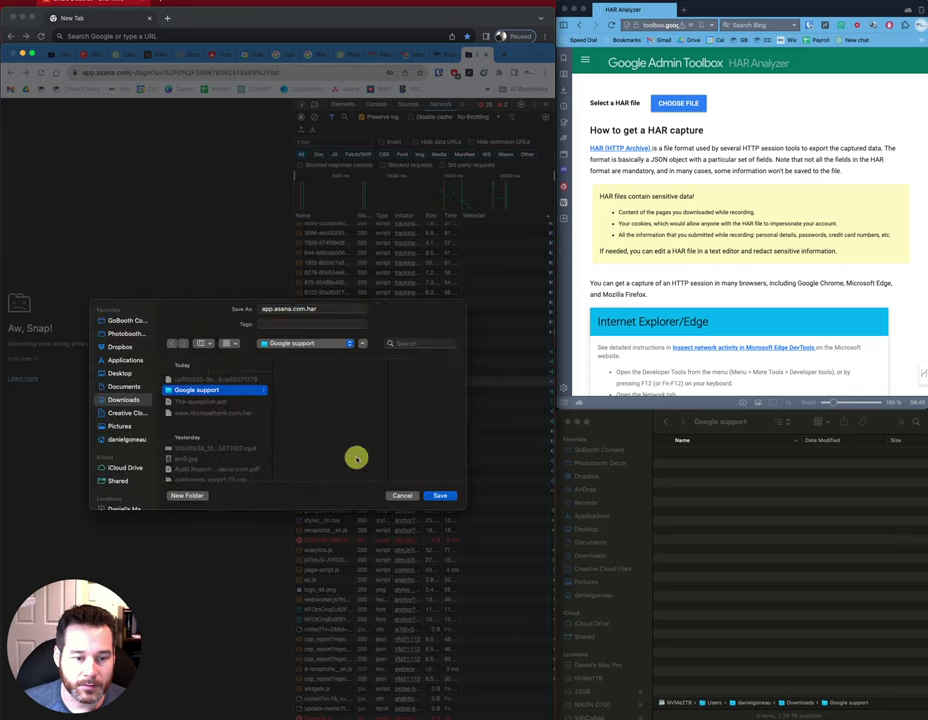
{"action": "left_click", "coordinate": [439, 495]}
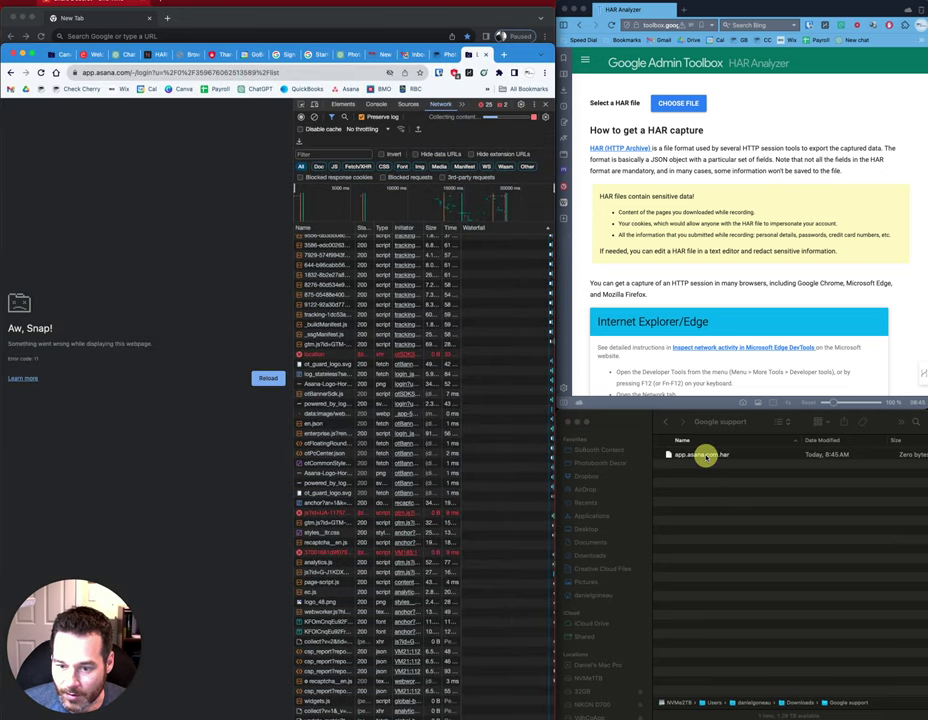
Select app.asana.com.har in Finder and reveal its Kind and Size: a zero-byte Document
{"action": "left_click", "coordinate": [910, 455]}
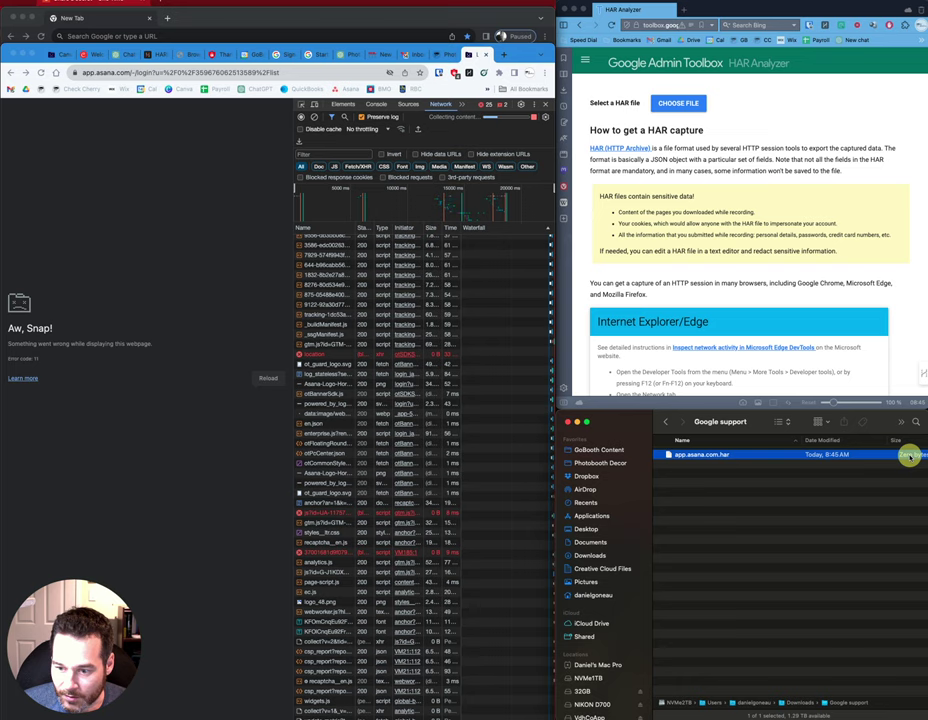
{"action": "scroll", "coordinate": [910, 490], "scroll_direction": "right", "scroll_amount": 3}
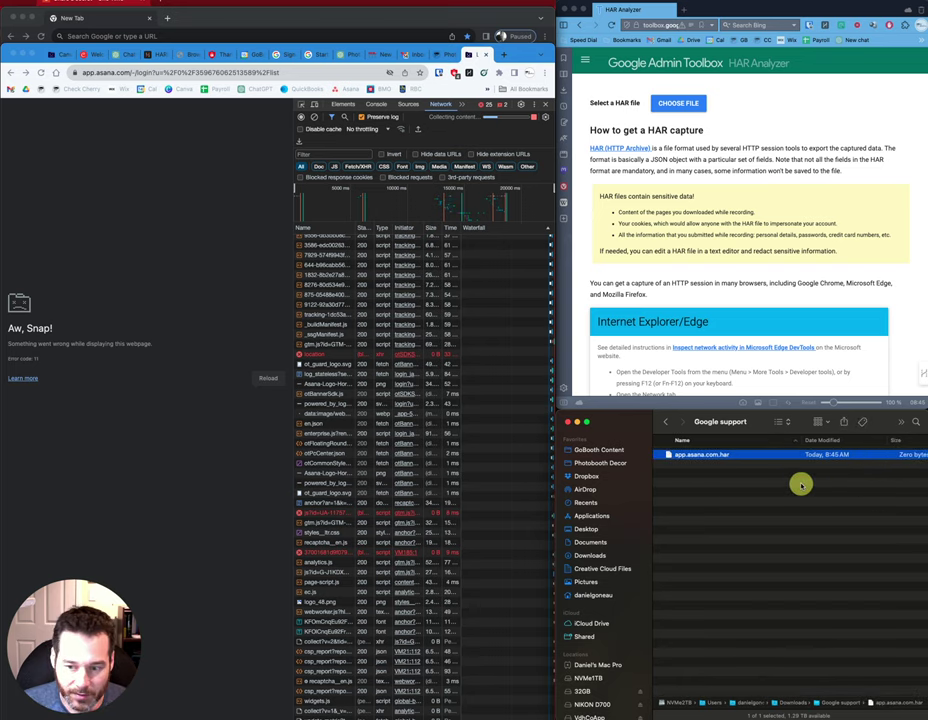
{"action": "scroll", "coordinate": [892, 442], "scroll_direction": "right", "scroll_amount": 3}
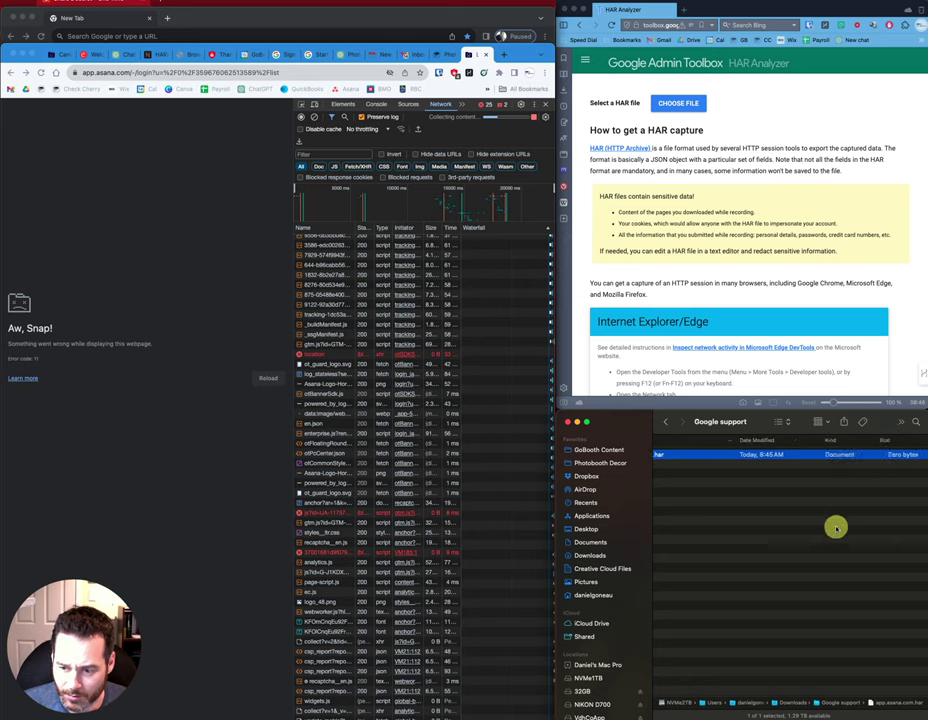
Load app.asana.com.har from Google support into HAR Analyzer and highlight the JSON error
{"action": "left_click", "coordinate": [703, 103]}
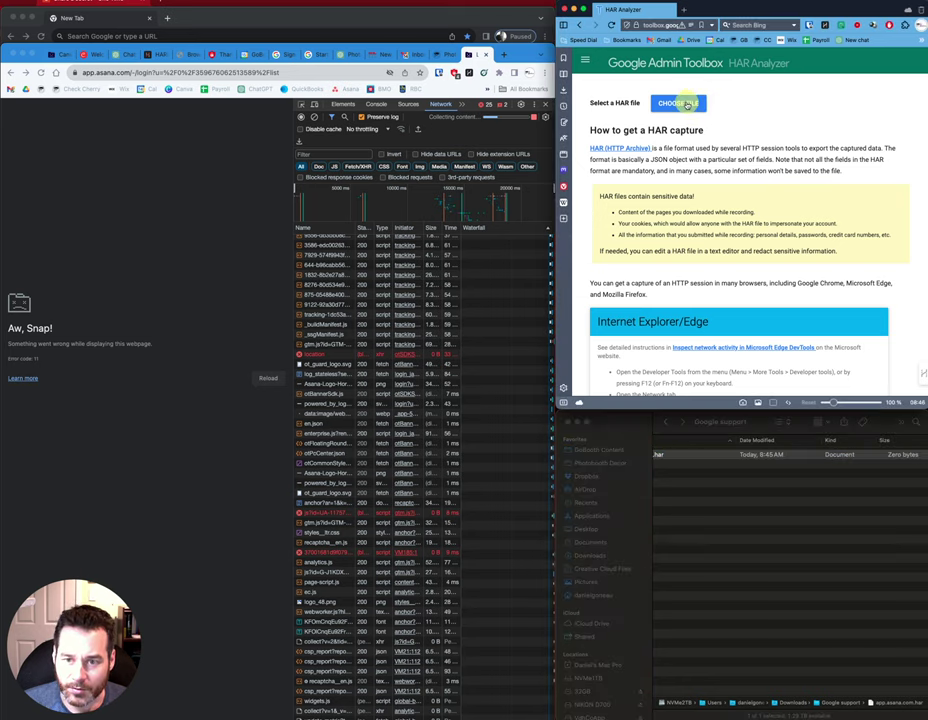
{"action": "left_click", "coordinate": [688, 104]}
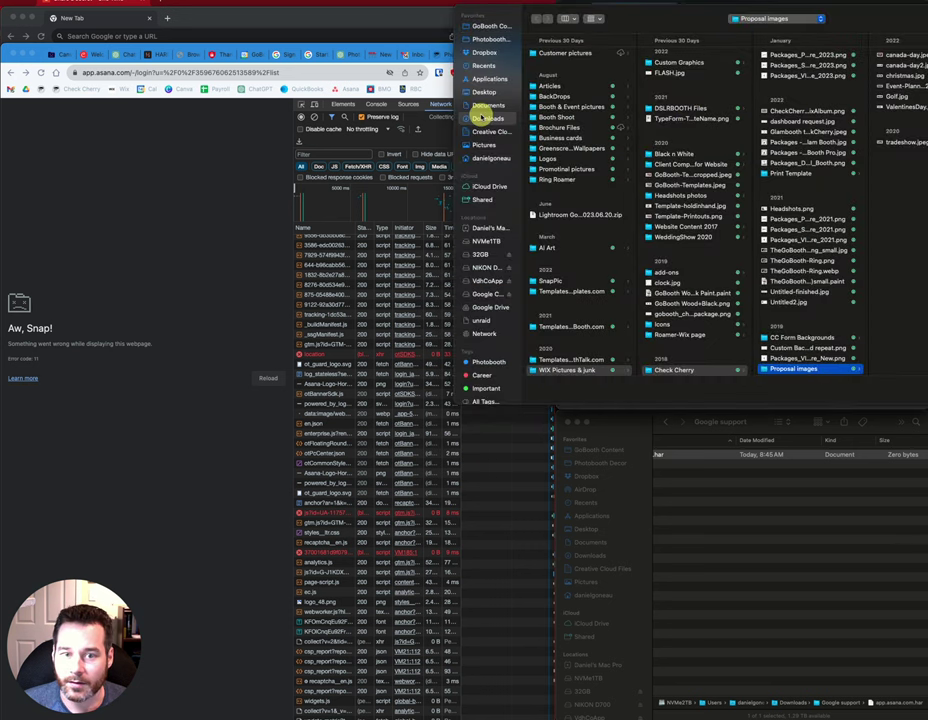
{"action": "left_click", "coordinate": [487, 118]}
{"action": "left_click", "coordinate": [558, 65]}
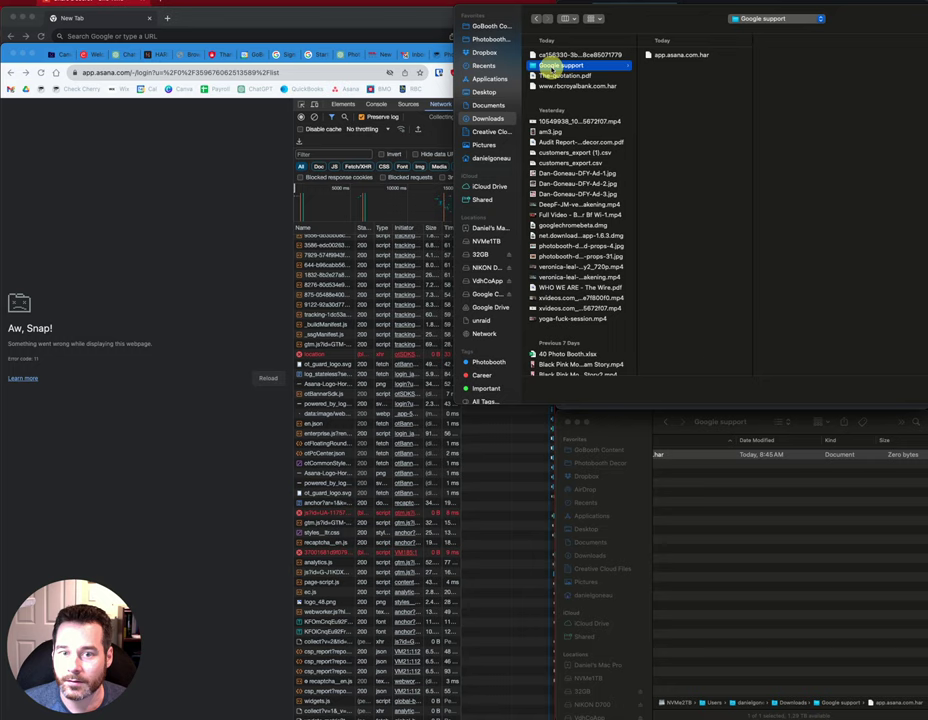
{"action": "double_click", "coordinate": [668, 55]}
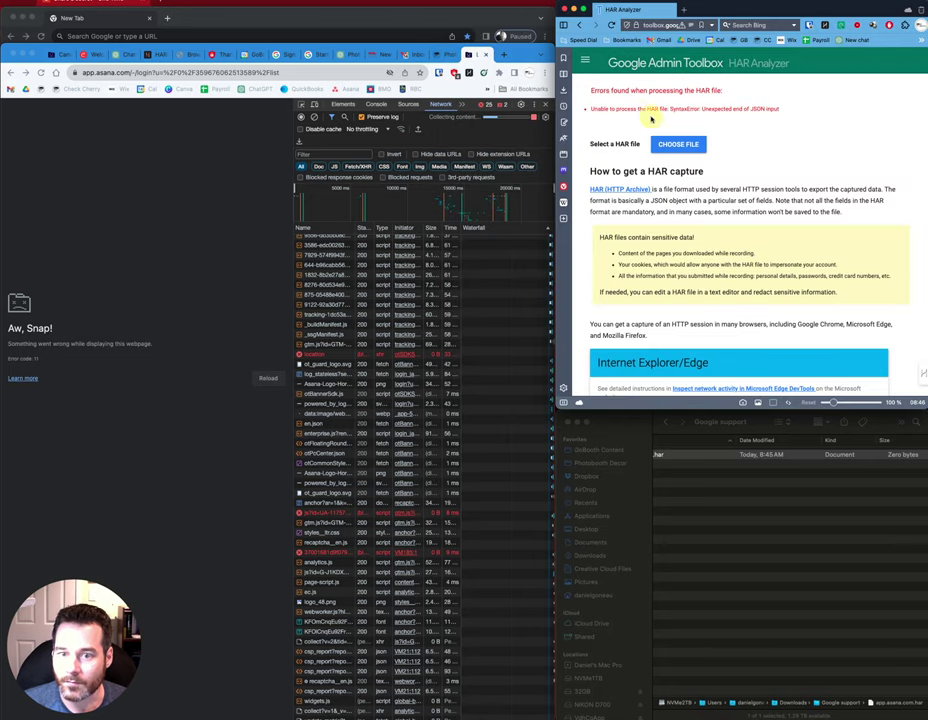
{"action": "left_click_drag", "start_coordinate": [591, 109], "coordinate": [766, 109]}
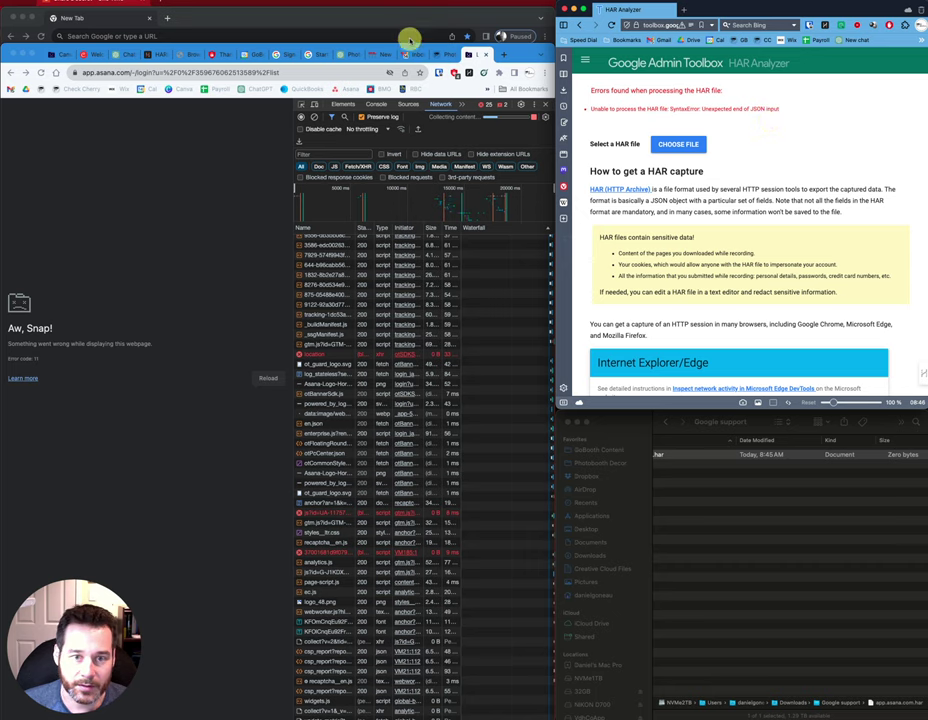
Bring the other Chrome window forward and open Developer Tools on its Network panel
{"action": "left_click", "coordinate": [410, 28]}
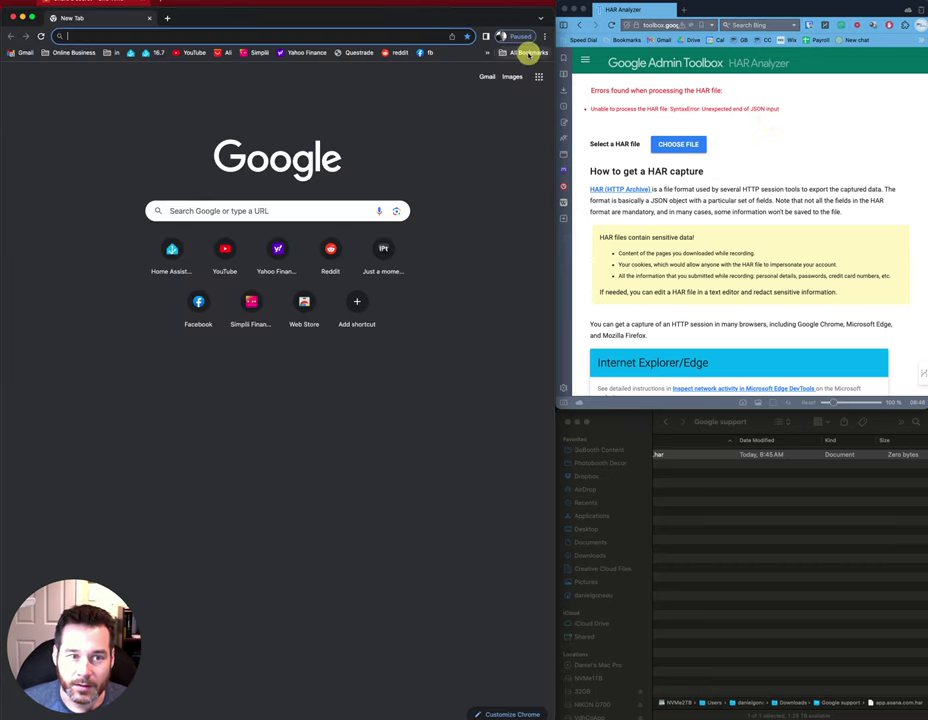
{"action": "left_click", "coordinate": [542, 36]}
{"action": "mouse_move", "coordinate": [441, 220]}
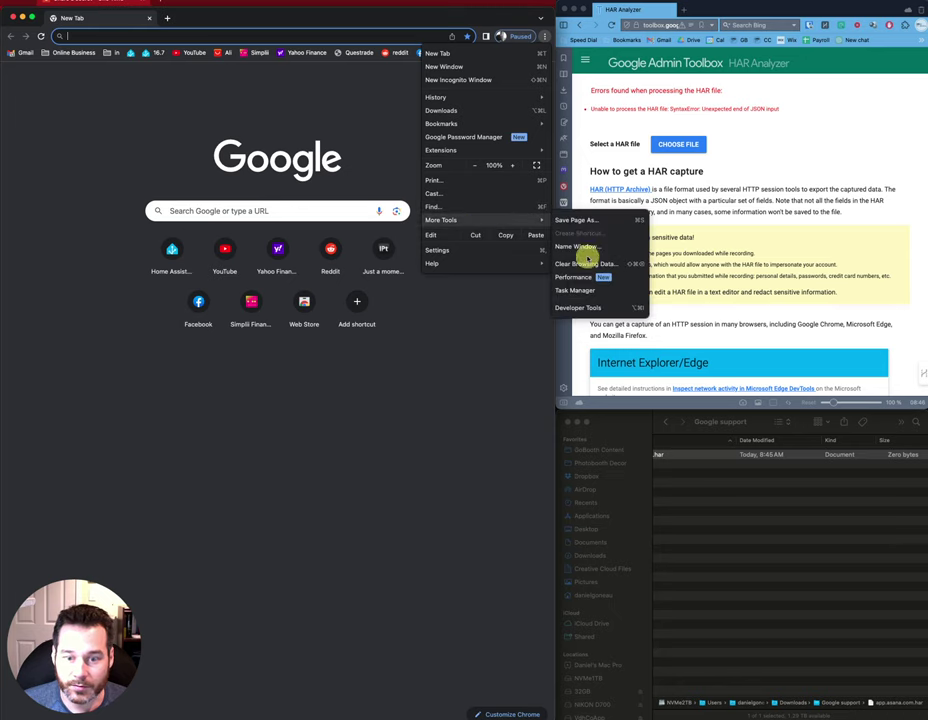
{"action": "left_click", "coordinate": [582, 307]}
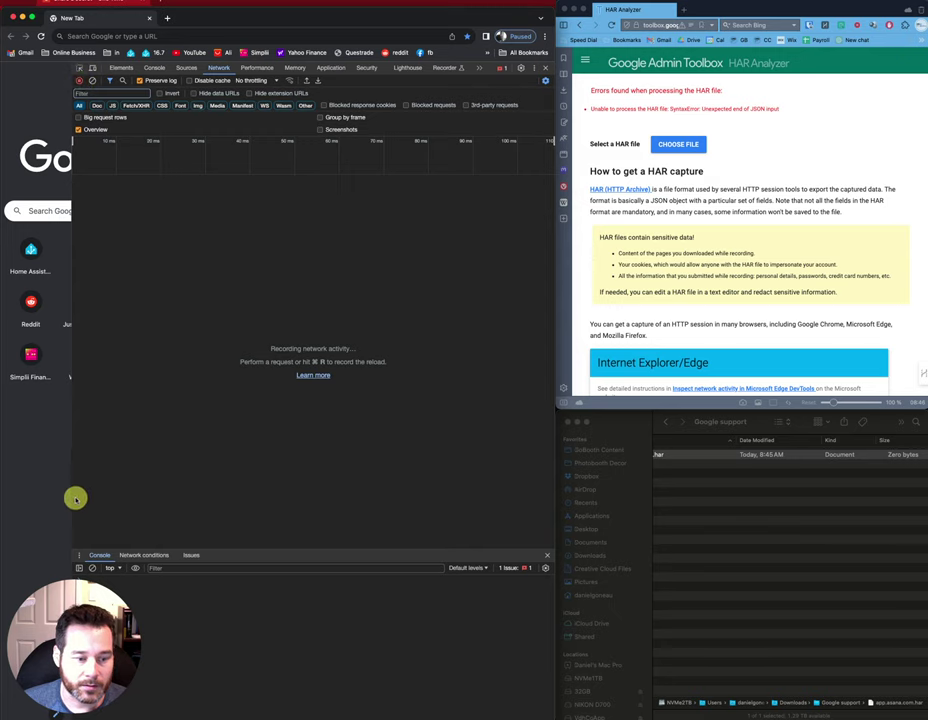
Record traffic from AliExpress, YouTube, Yahoo Finance, Questrade, Reddit, Home Assistant, Facebook and Simplii
{"action": "left_click_drag", "start_coordinate": [71, 497], "coordinate": [334, 497]}
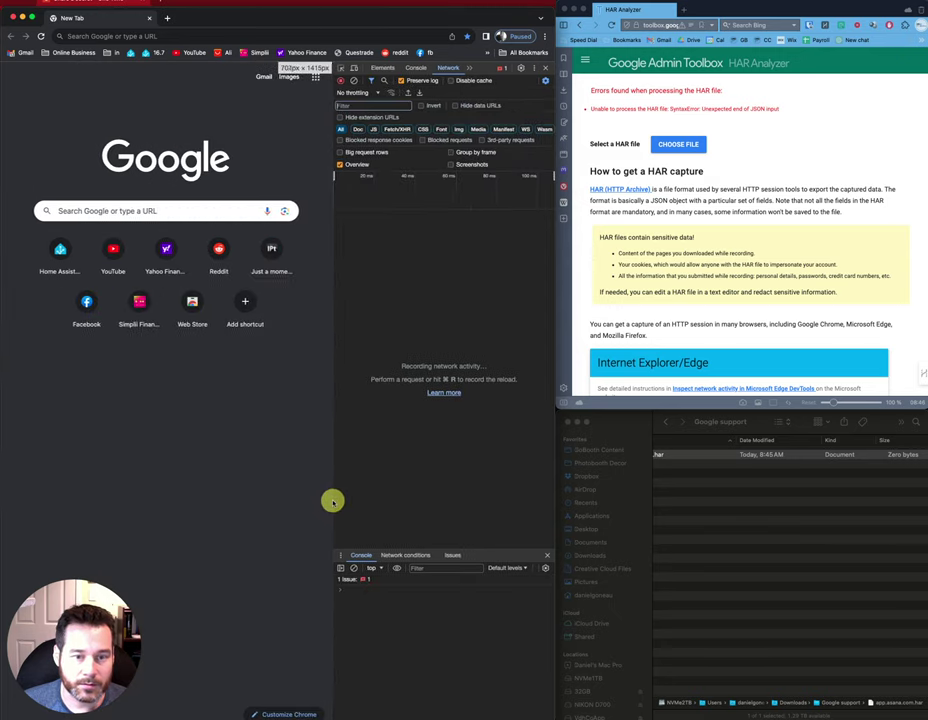
{"action": "left_click", "coordinate": [230, 53]}
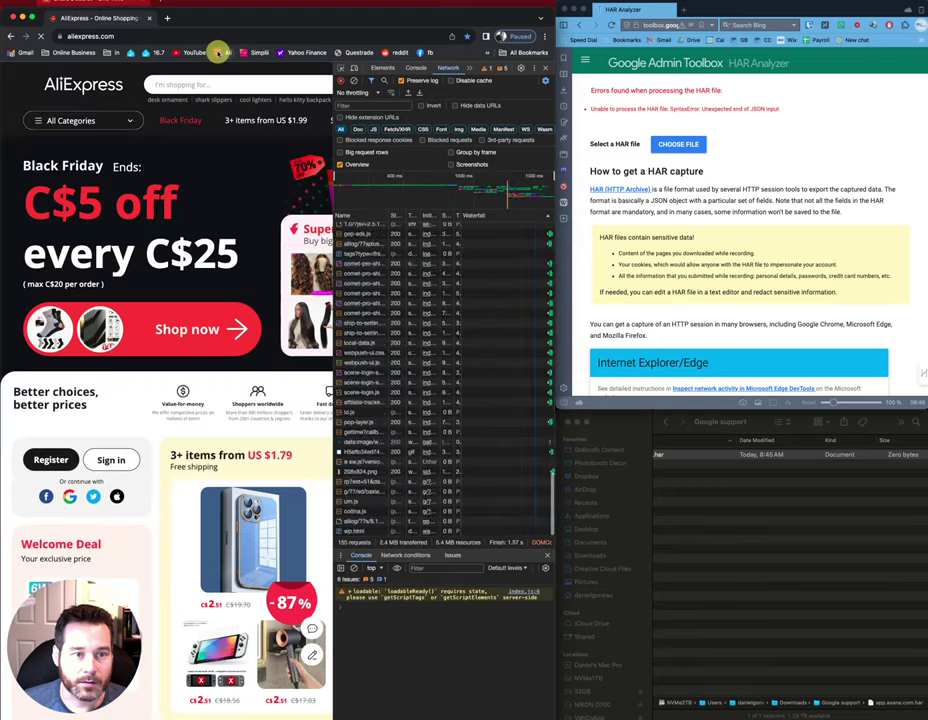
{"action": "left_click", "coordinate": [189, 53]}
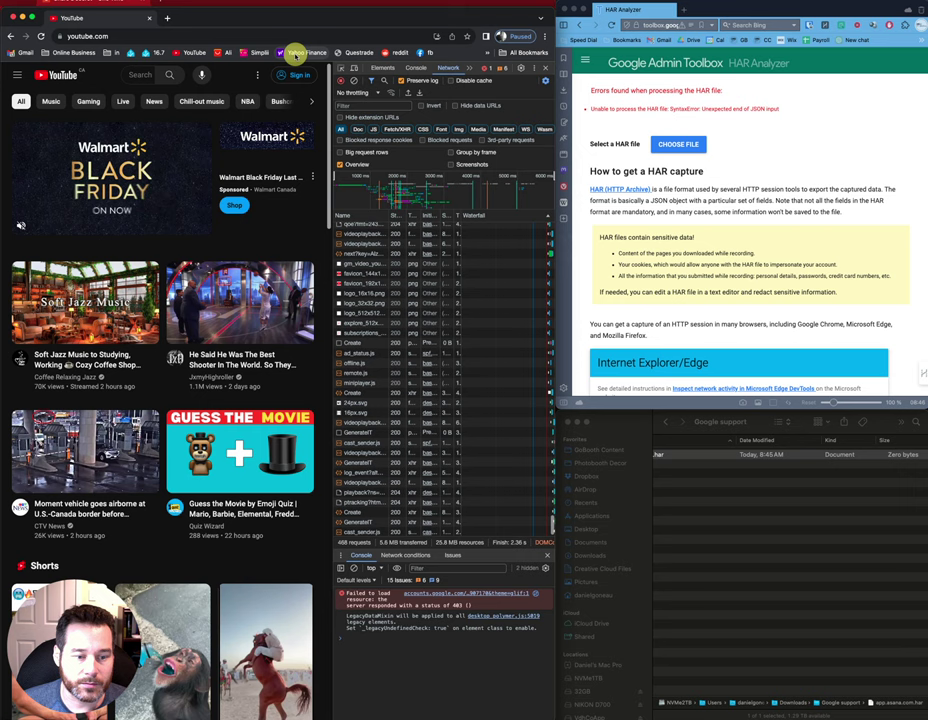
{"action": "left_click", "coordinate": [296, 53]}
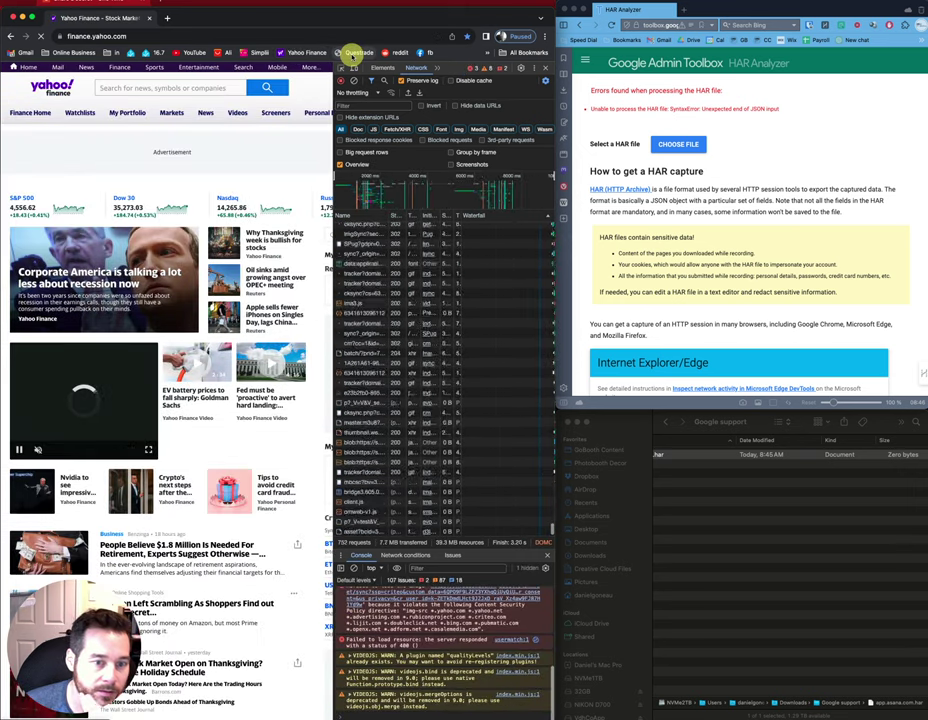
{"action": "left_click", "coordinate": [352, 53]}
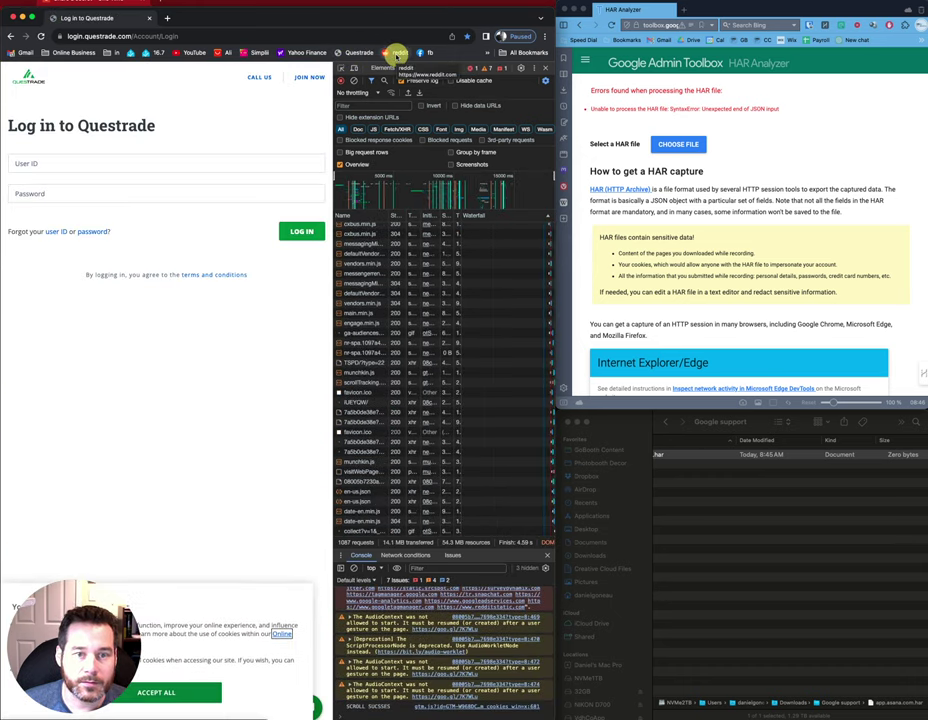
{"action": "left_click", "coordinate": [398, 53]}
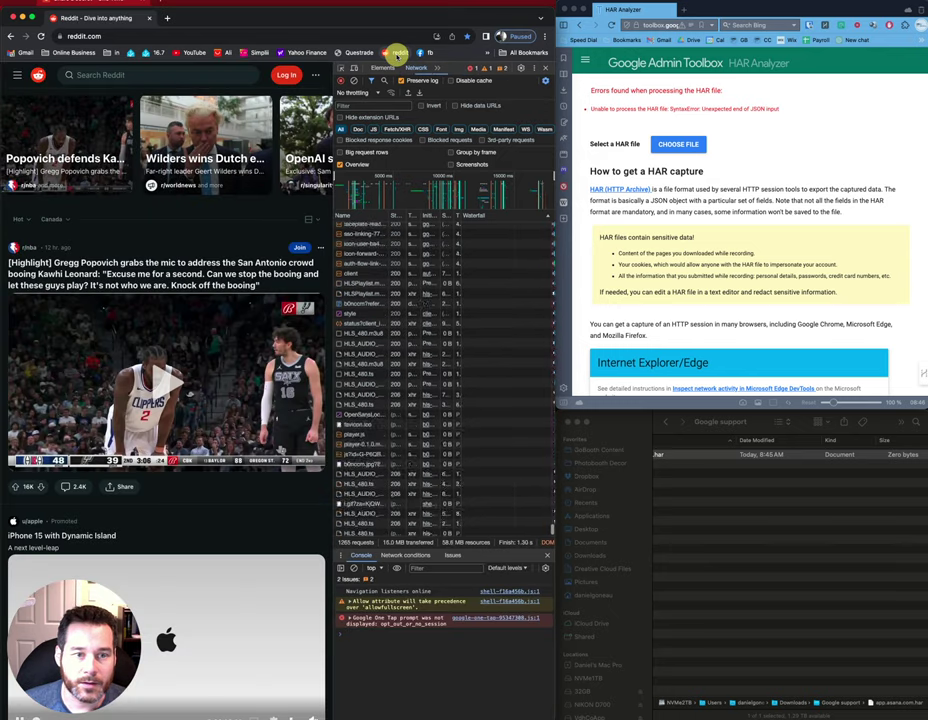
{"action": "left_click", "coordinate": [130, 53]}
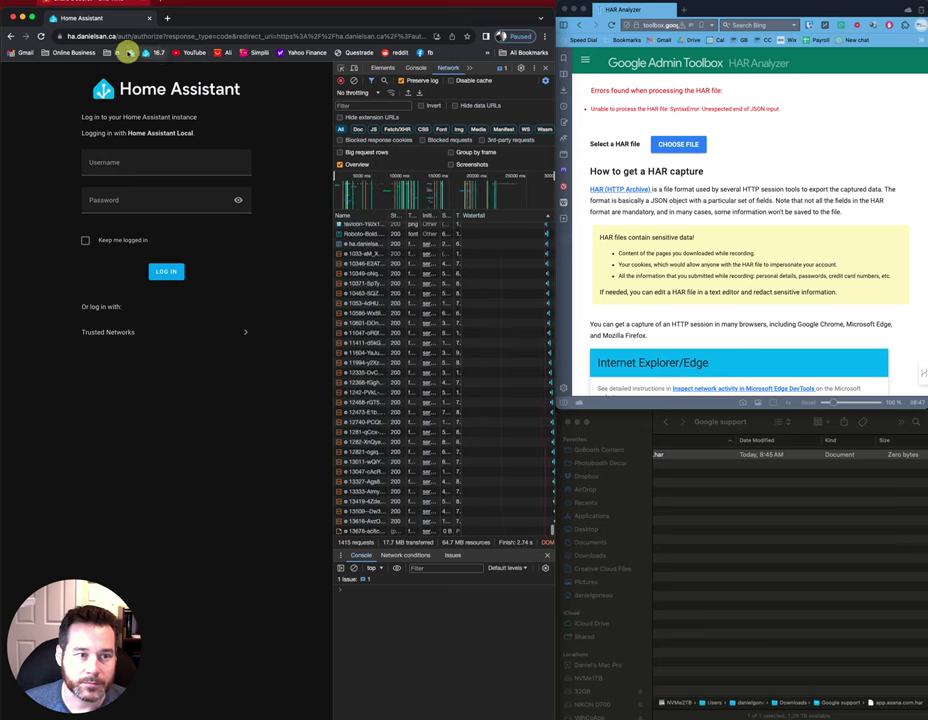
{"action": "left_click", "coordinate": [410, 53]}
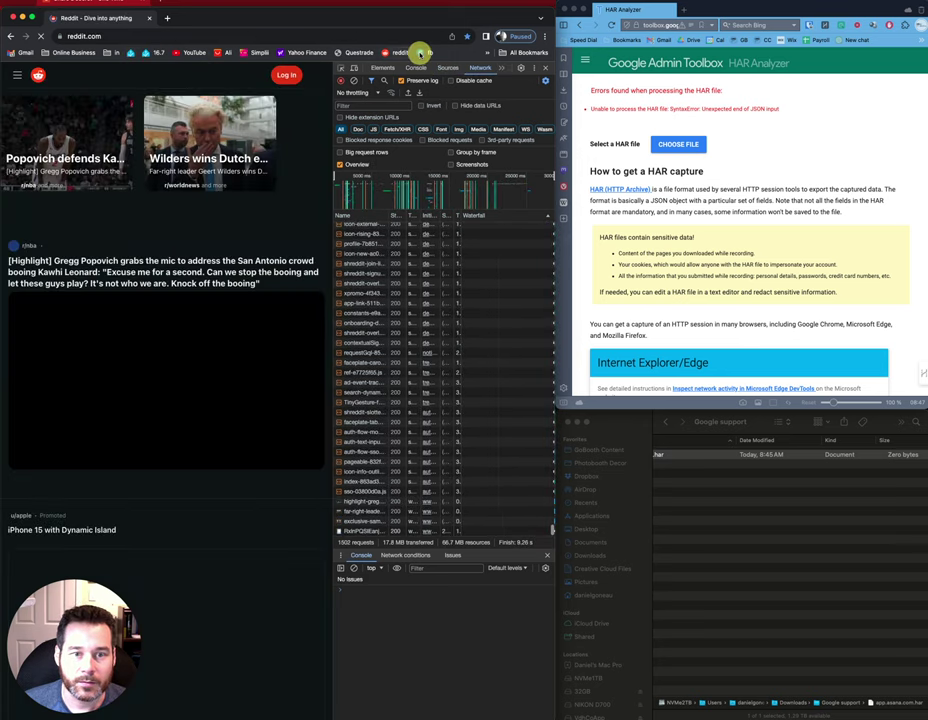
{"action": "left_click", "coordinate": [422, 52]}
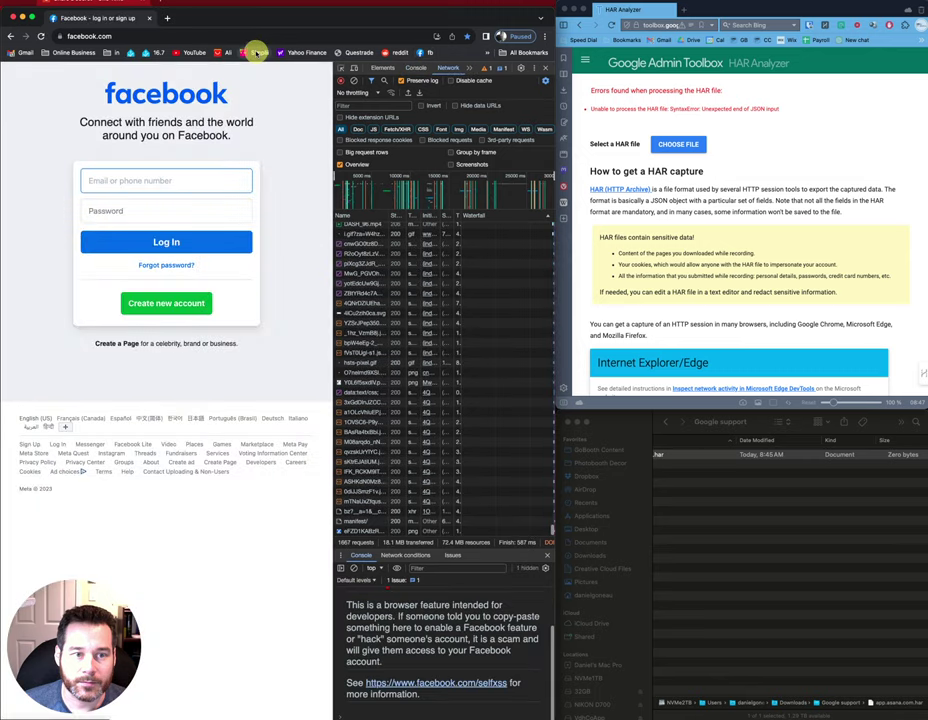
{"action": "left_click", "coordinate": [257, 52]}
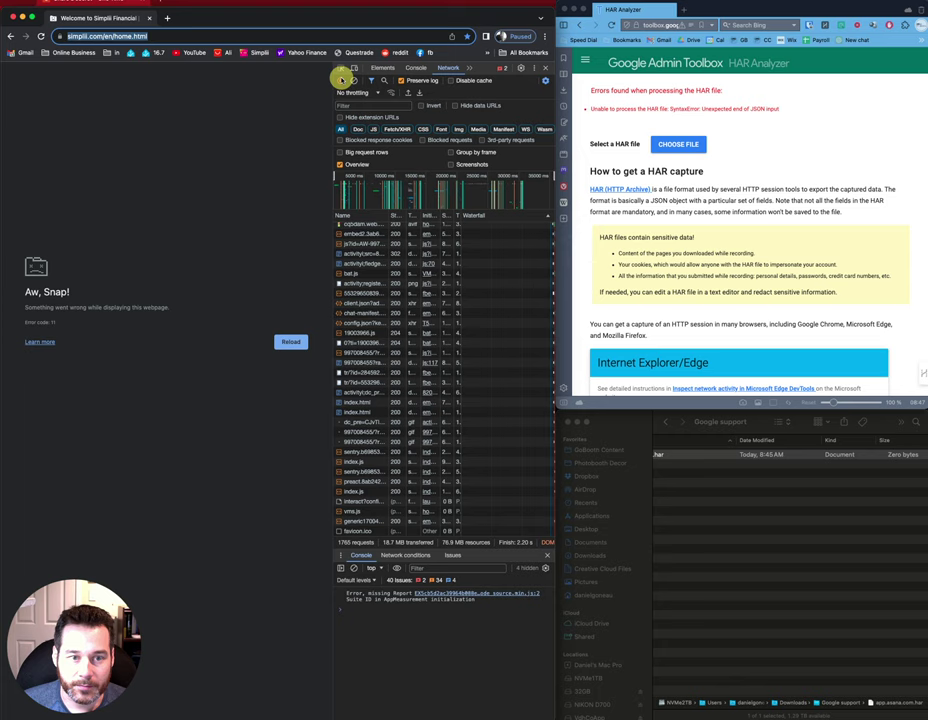
Save all recorded requests as a second HAR file in Google support and check it
{"action": "right_click", "coordinate": [505, 284]}
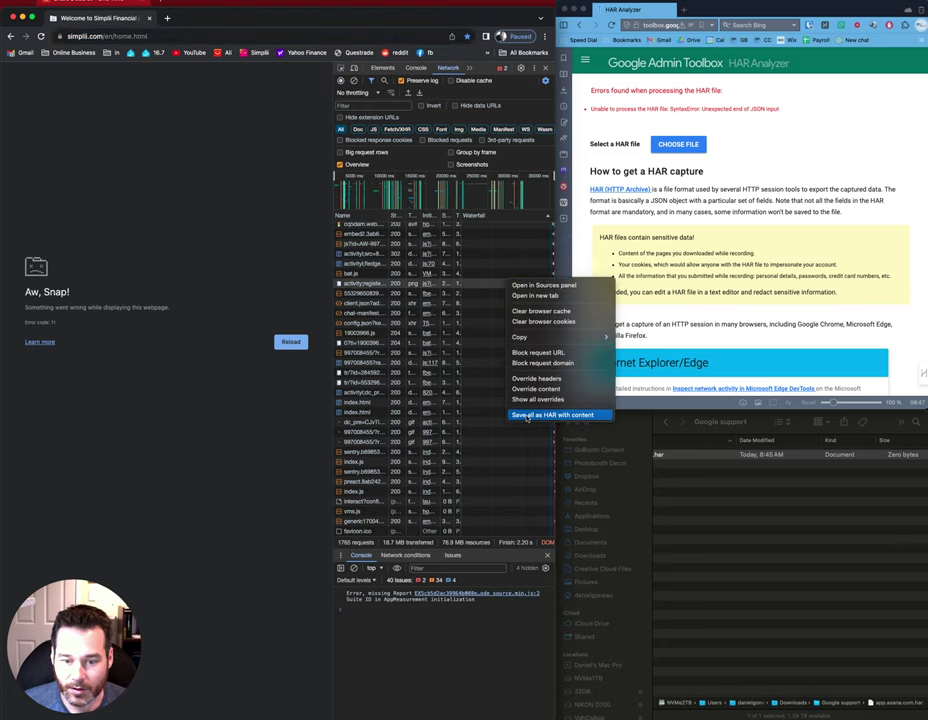
{"action": "left_click", "coordinate": [527, 416]}
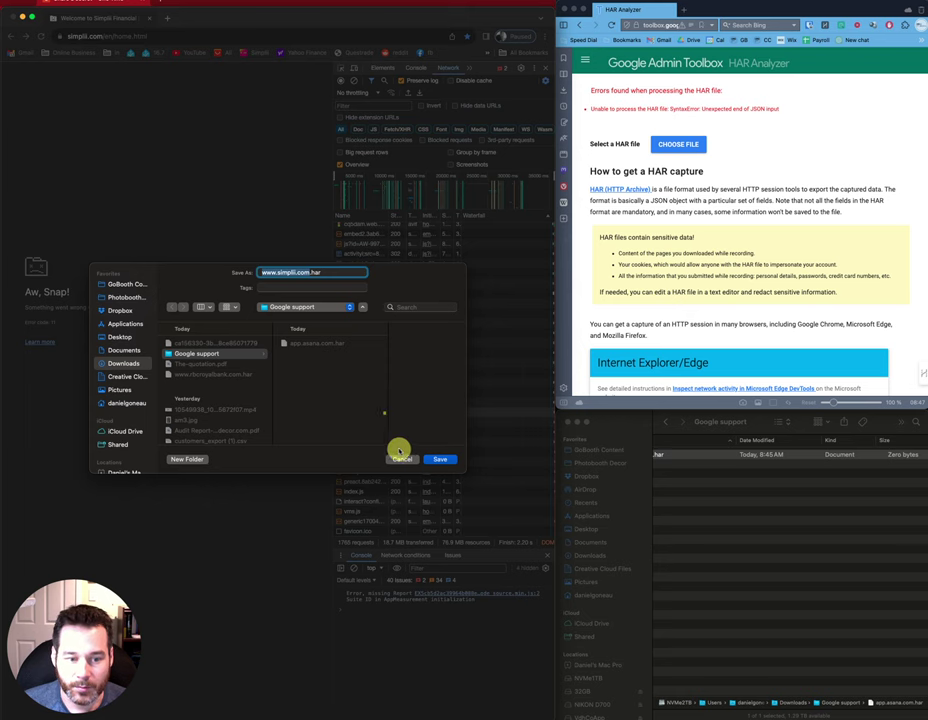
{"action": "left_click", "coordinate": [436, 459]}
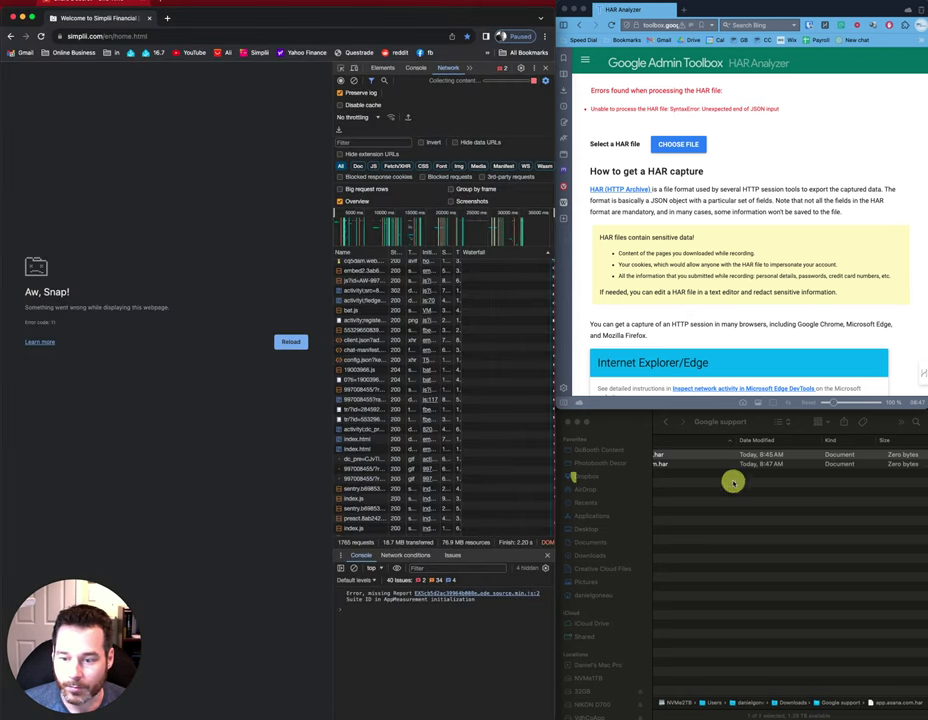
{"action": "left_click", "coordinate": [902, 466]}
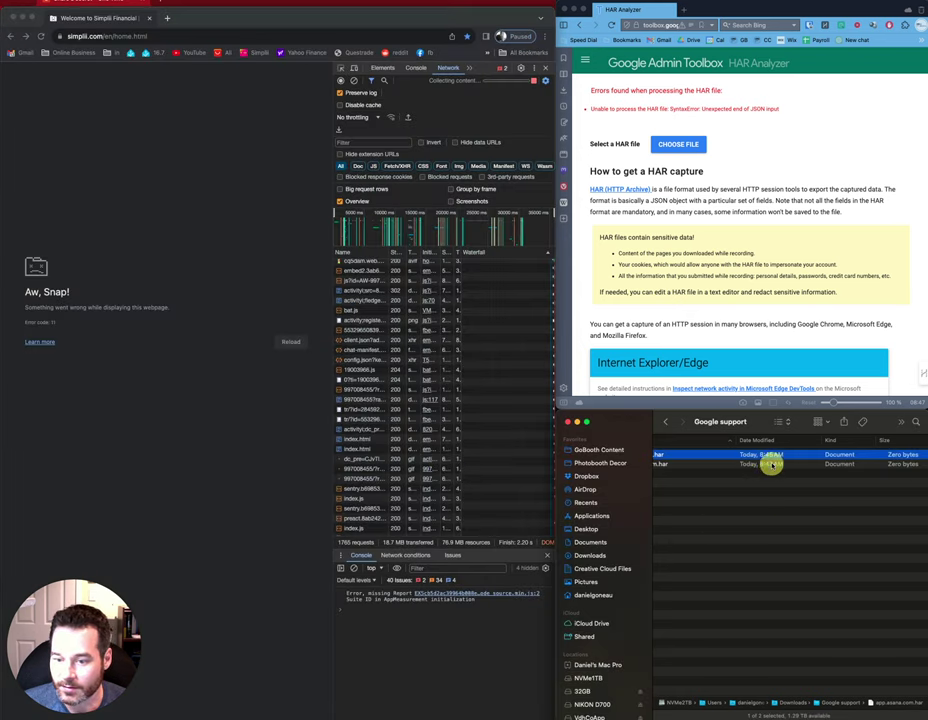
{"action": "left_click", "coordinate": [740, 108]}
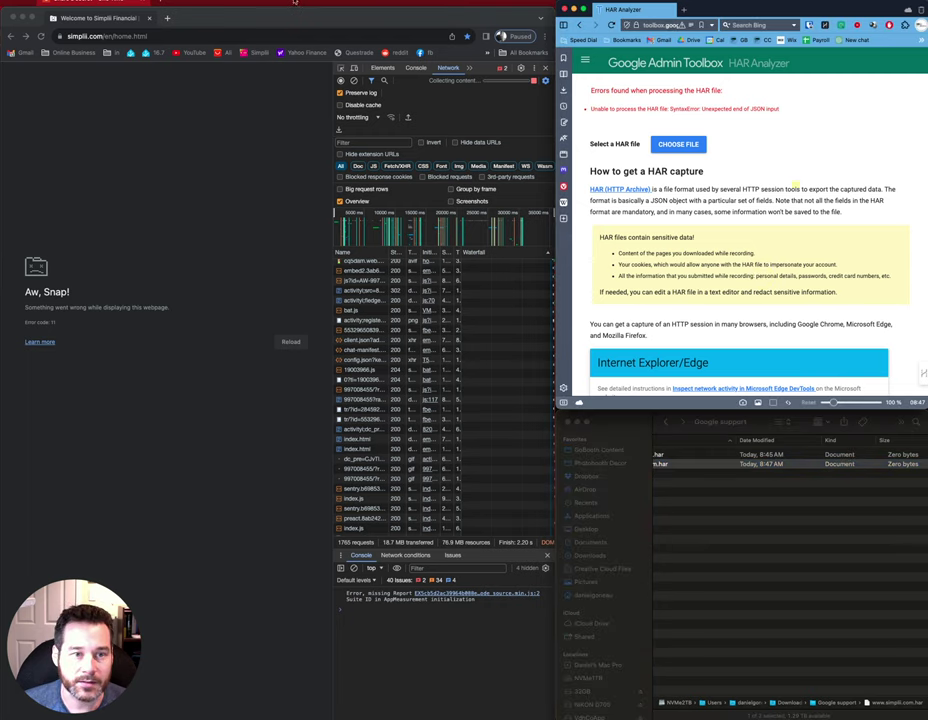
{"action": "left_click", "coordinate": [214, 2]}
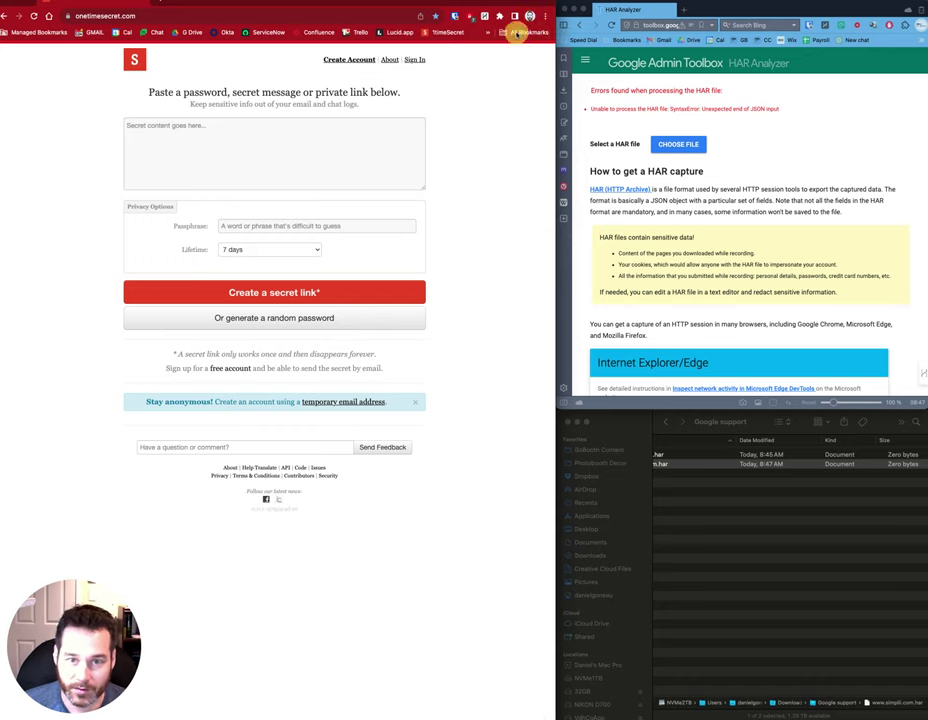
In the other profile's window, open Settings and launch Developer Tools with Cmd+Option+I
{"action": "left_click", "coordinate": [531, 17]}
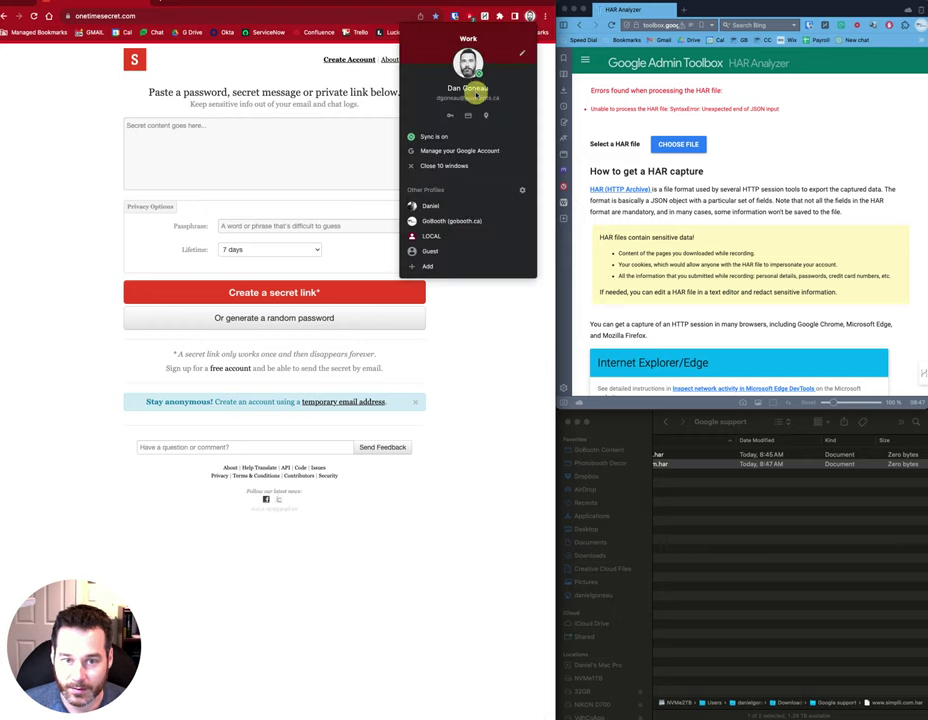
{"action": "left_click", "coordinate": [545, 117]}
{"action": "left_click", "coordinate": [543, 17]}
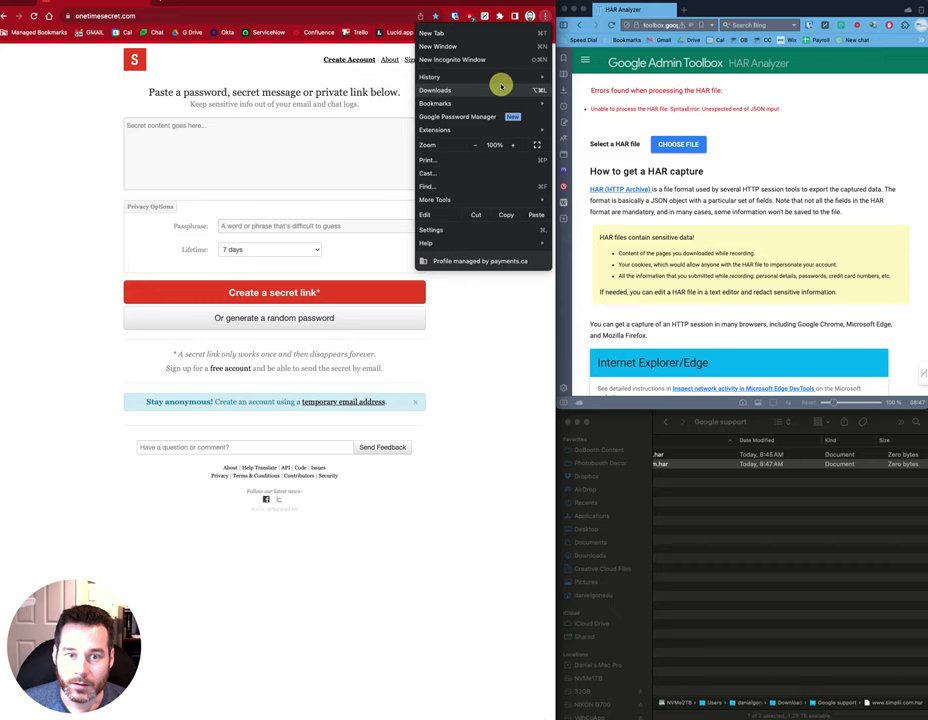
{"action": "left_click", "coordinate": [490, 232]}
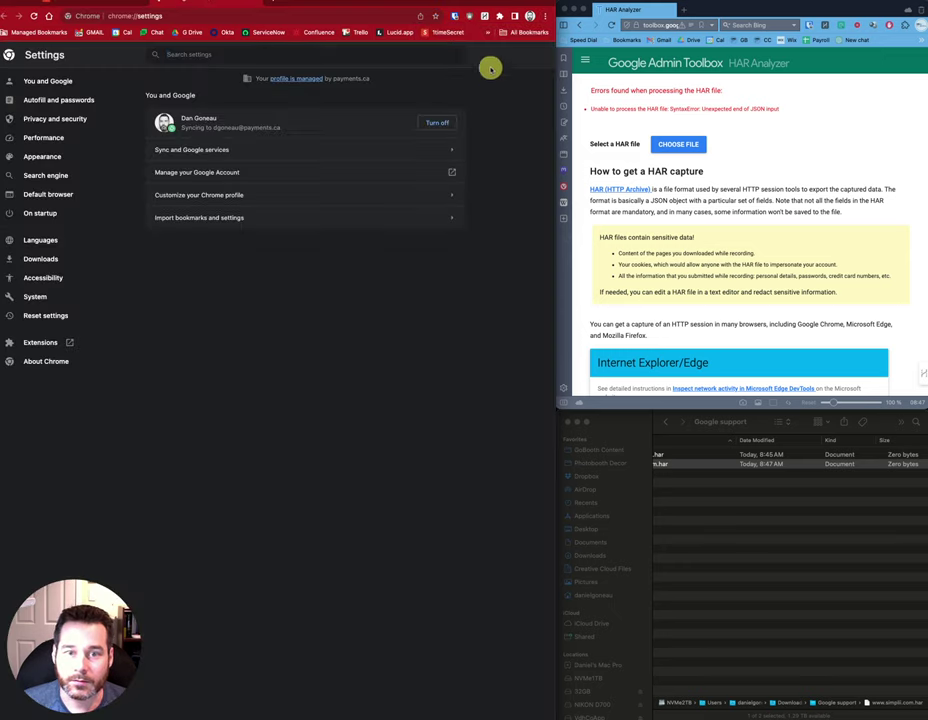
{"action": "left_click", "coordinate": [543, 17]}
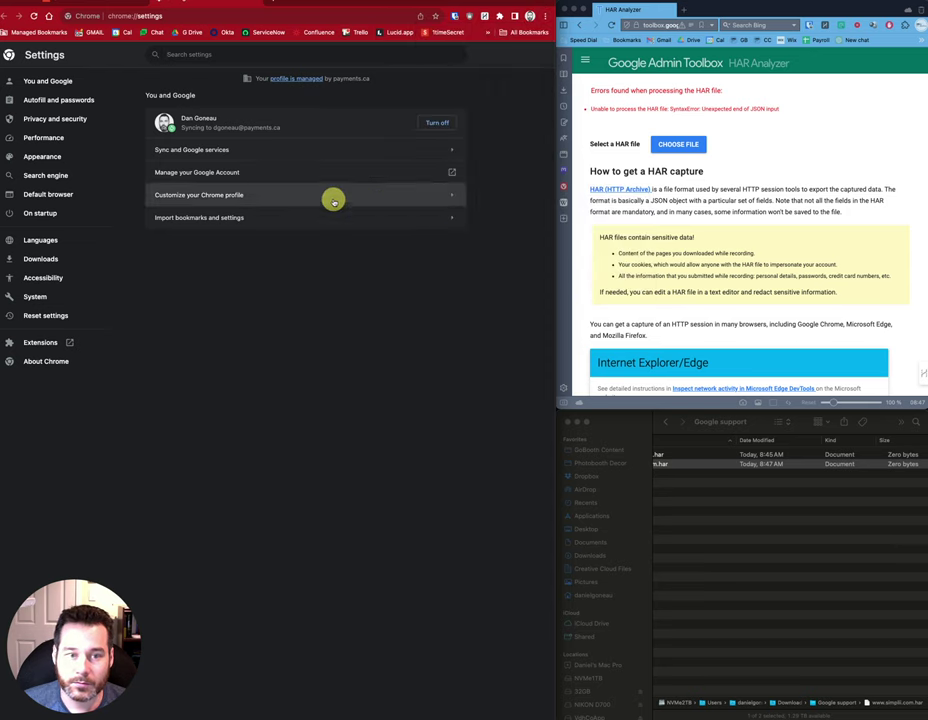
{"action": "key", "text": "super+alt+i"}
Turn on Preserve log and record Drive, Okta, ServiceNow, Confluence and Trello bookmark visits
{"action": "left_click", "coordinate": [440, 48]}
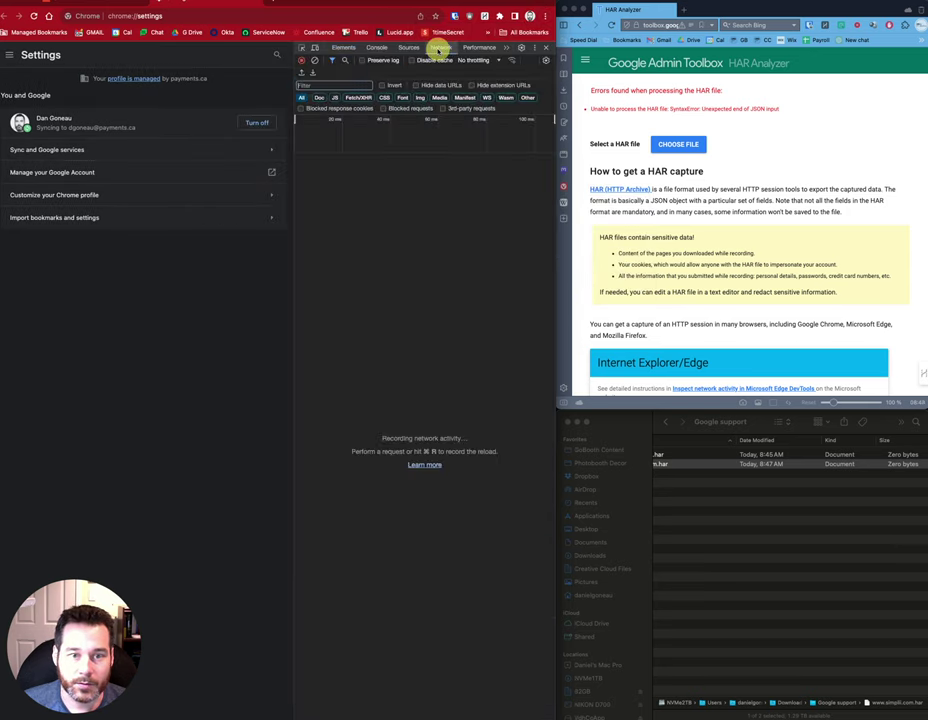
{"action": "left_click", "coordinate": [363, 60]}
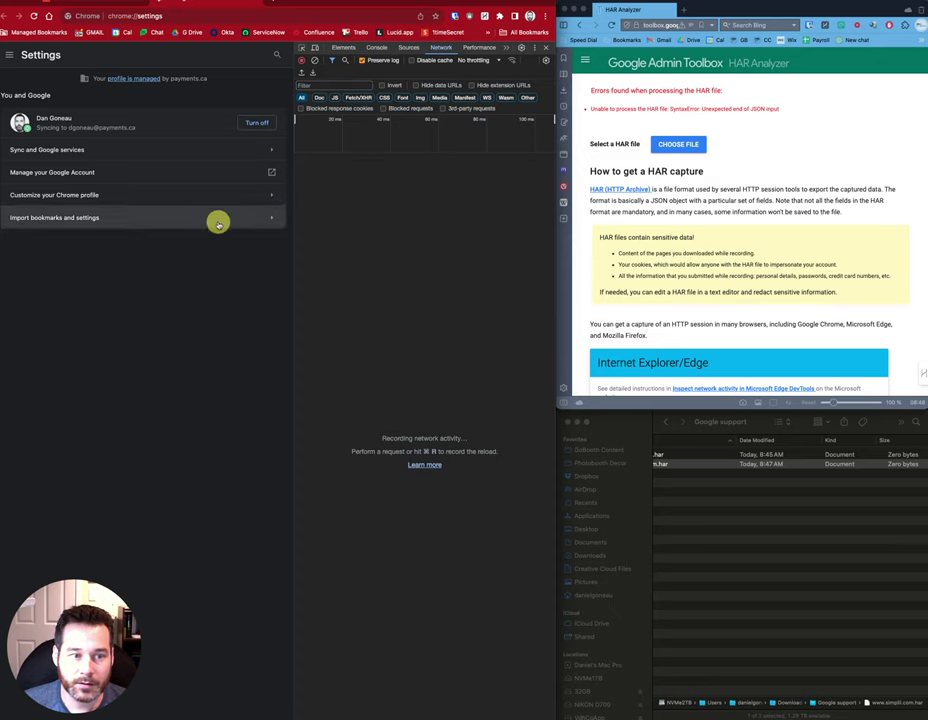
{"action": "left_click", "coordinate": [182, 31]}
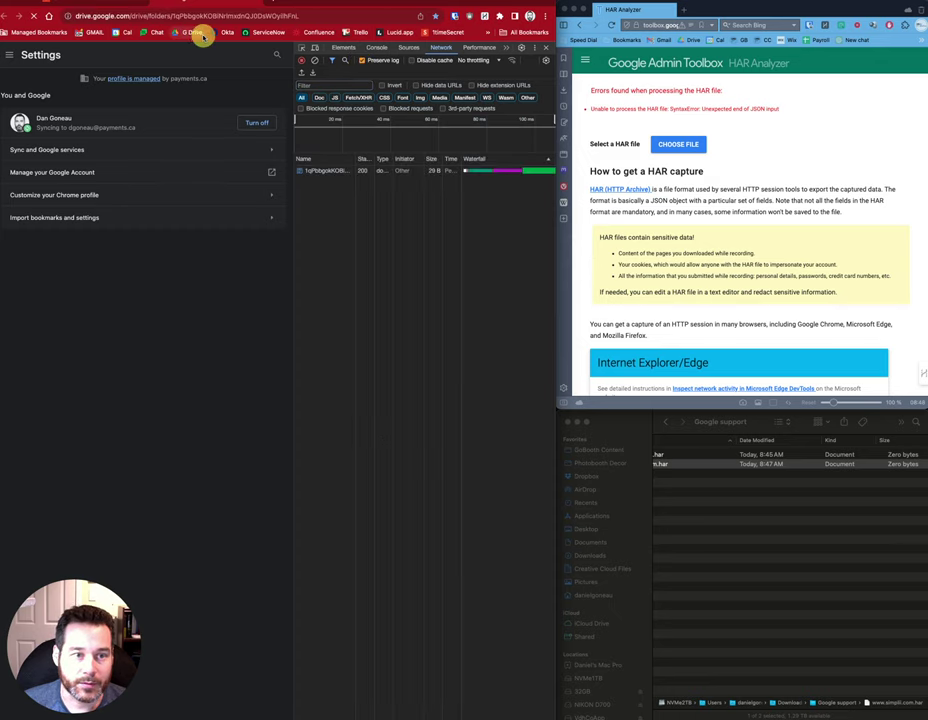
{"action": "left_click", "coordinate": [217, 33]}
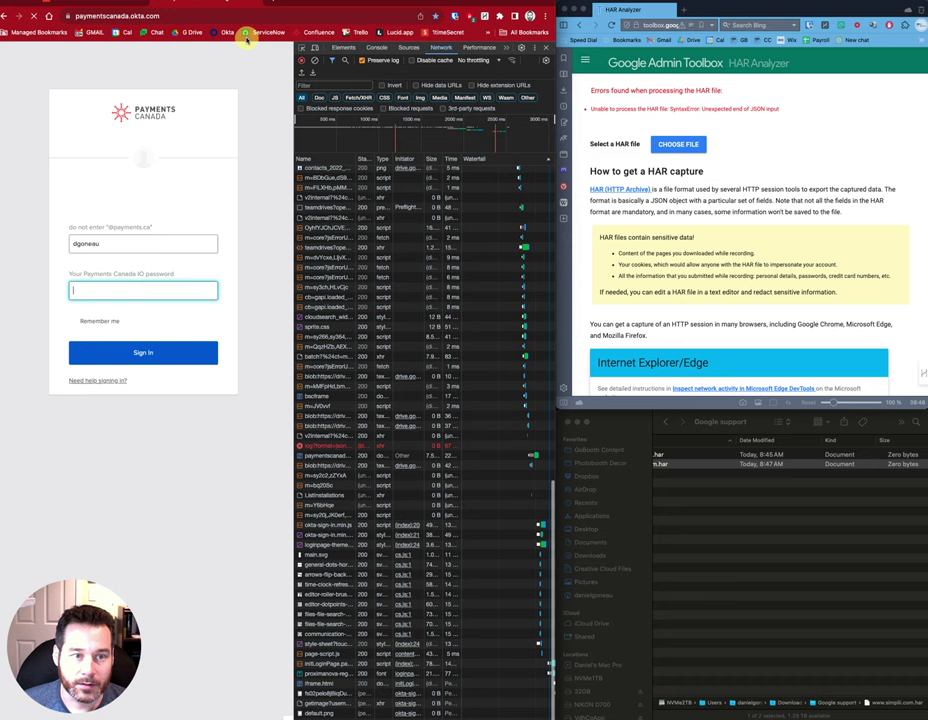
{"action": "left_click", "coordinate": [268, 33]}
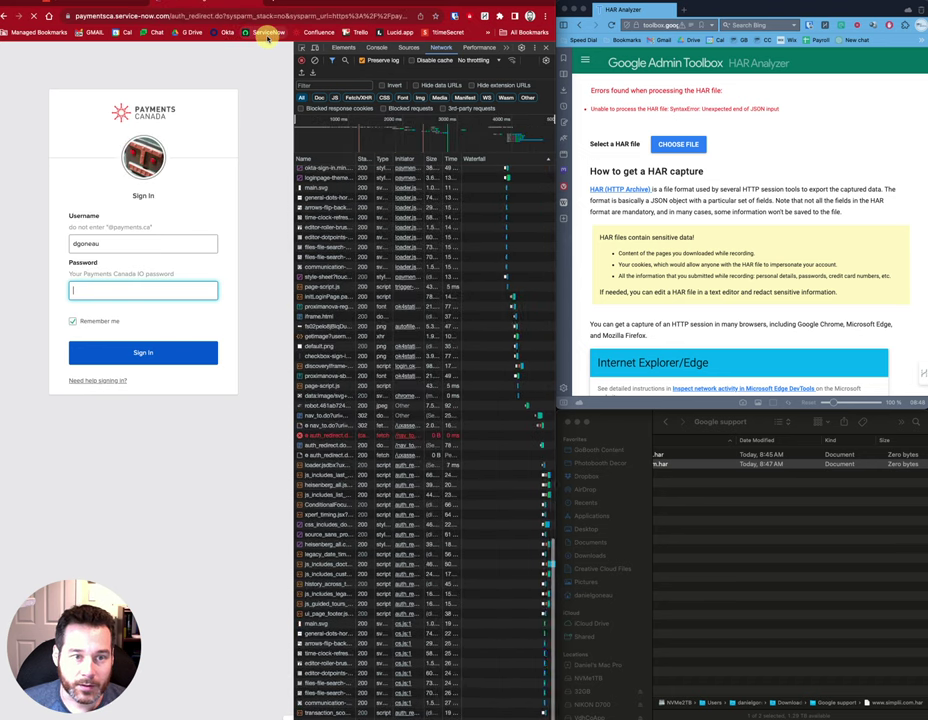
{"action": "left_click", "coordinate": [318, 32]}
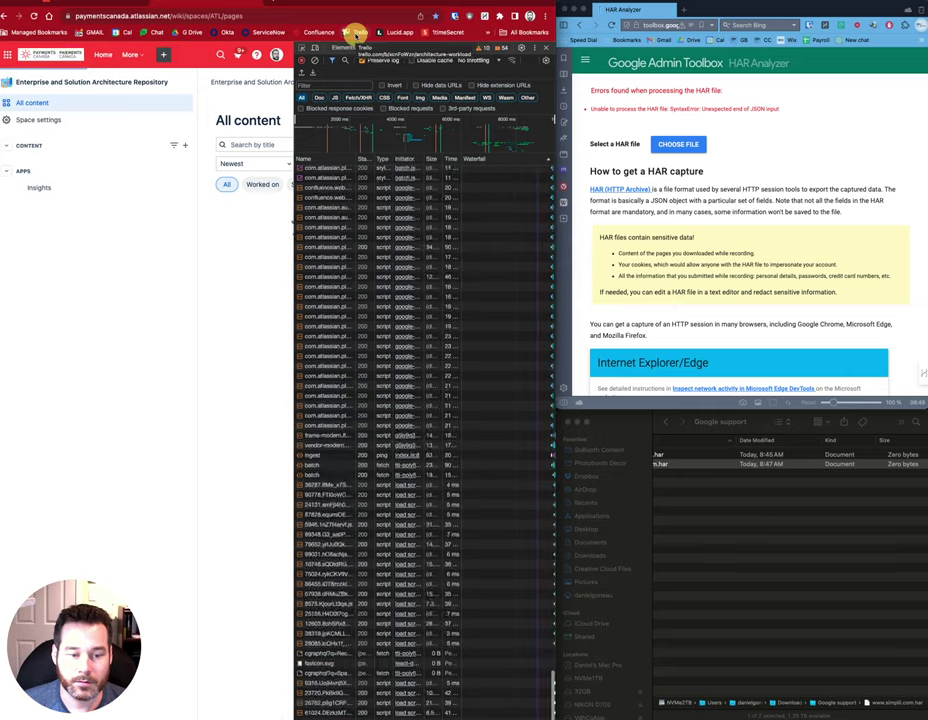
{"action": "left_click", "coordinate": [358, 32]}
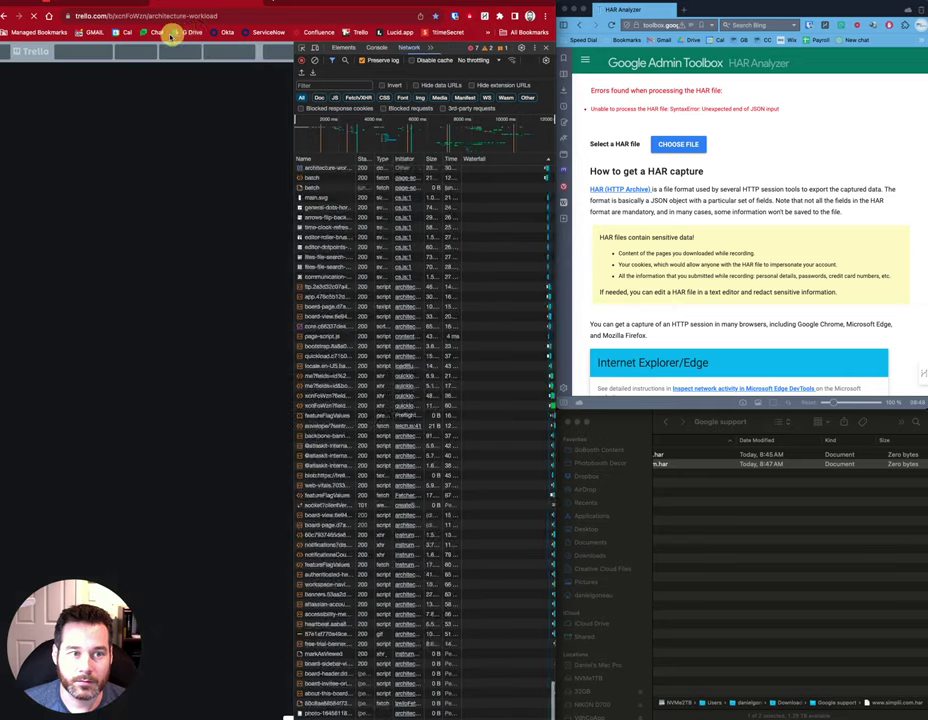
{"action": "left_click", "coordinate": [193, 31]}
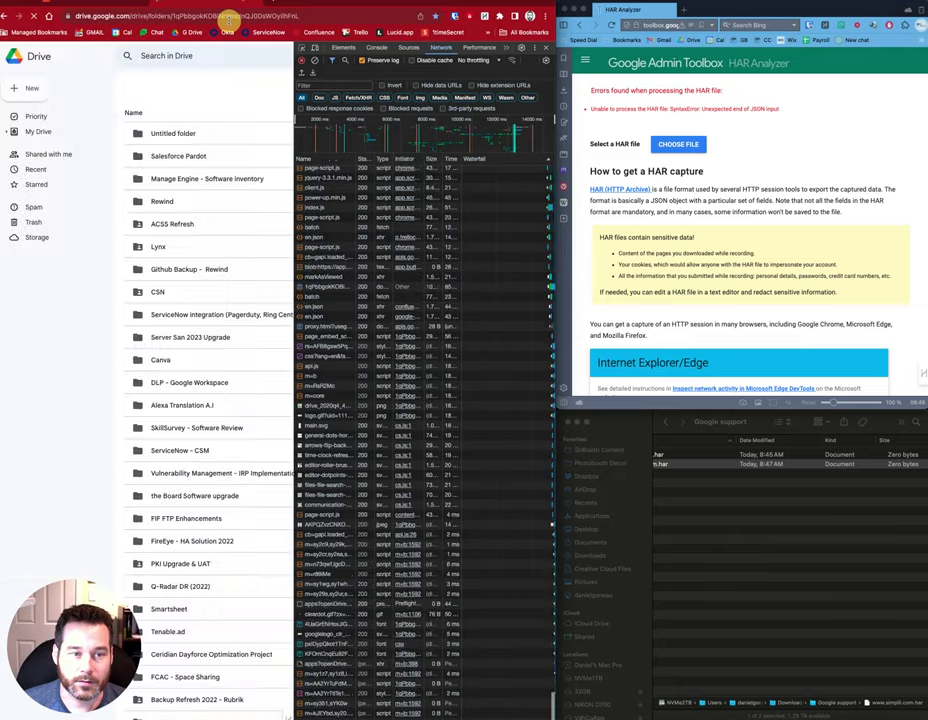
Visit canva.com and the Asana login page through the address bar
{"action": "left_click", "coordinate": [229, 16]}
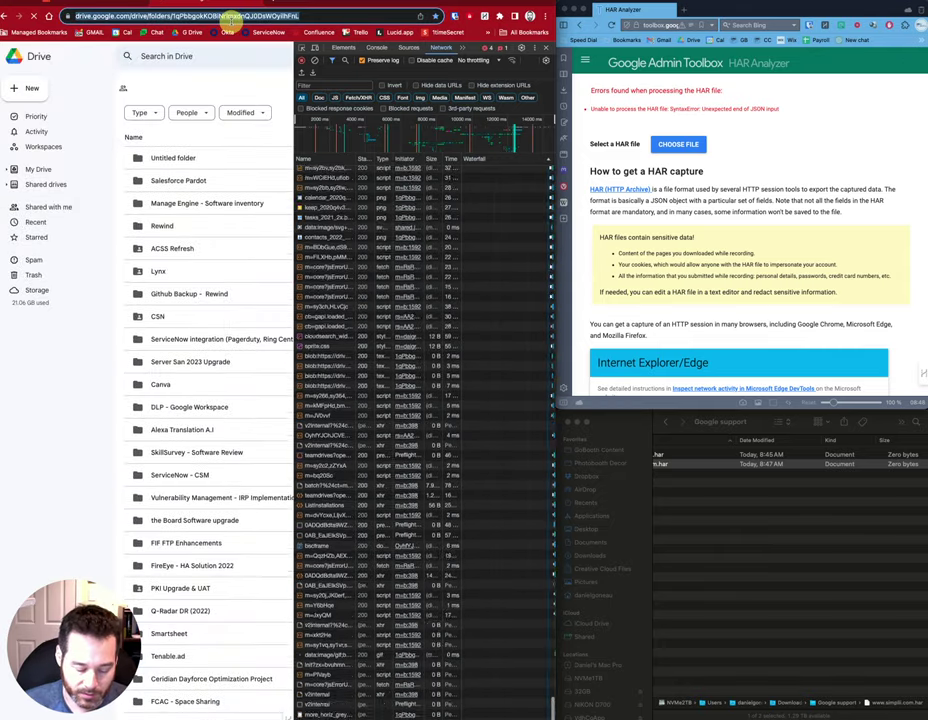
{"action": "type", "text": "ca"}
{"action": "key", "text": "Return"}
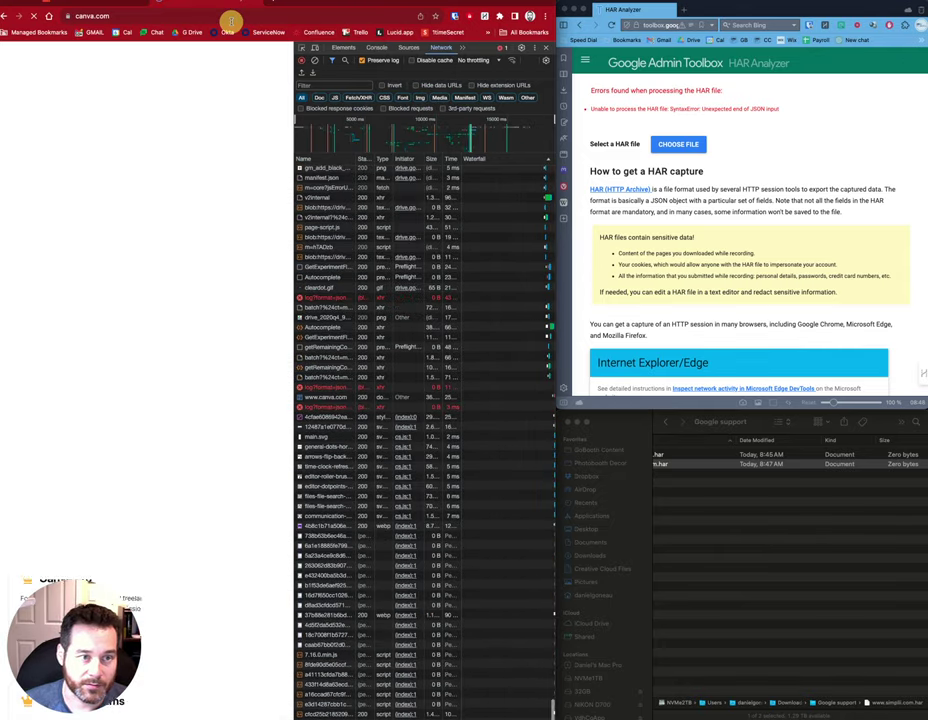
{"action": "left_click", "coordinate": [229, 16]}
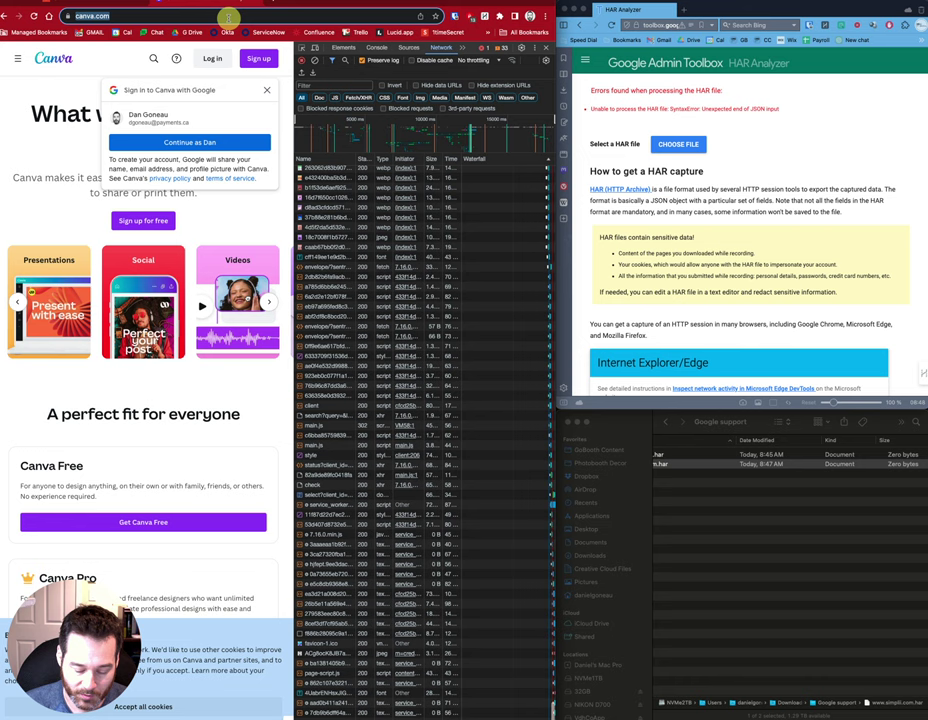
{"action": "type", "text": "asana"}
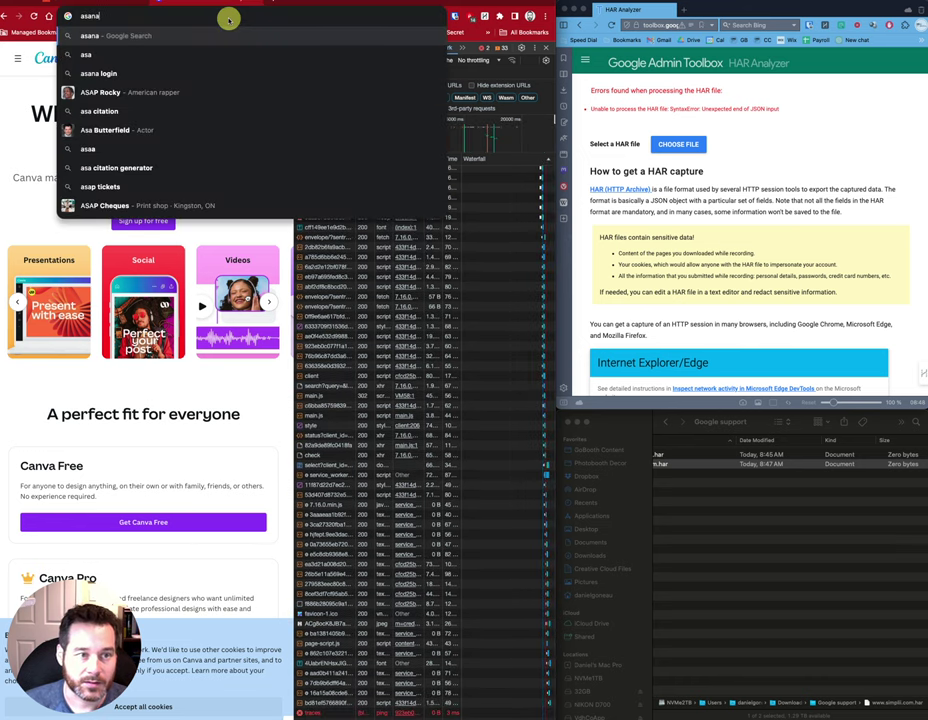
{"action": "key", "text": "Return"}
{"action": "left_click", "coordinate": [21, 157]}
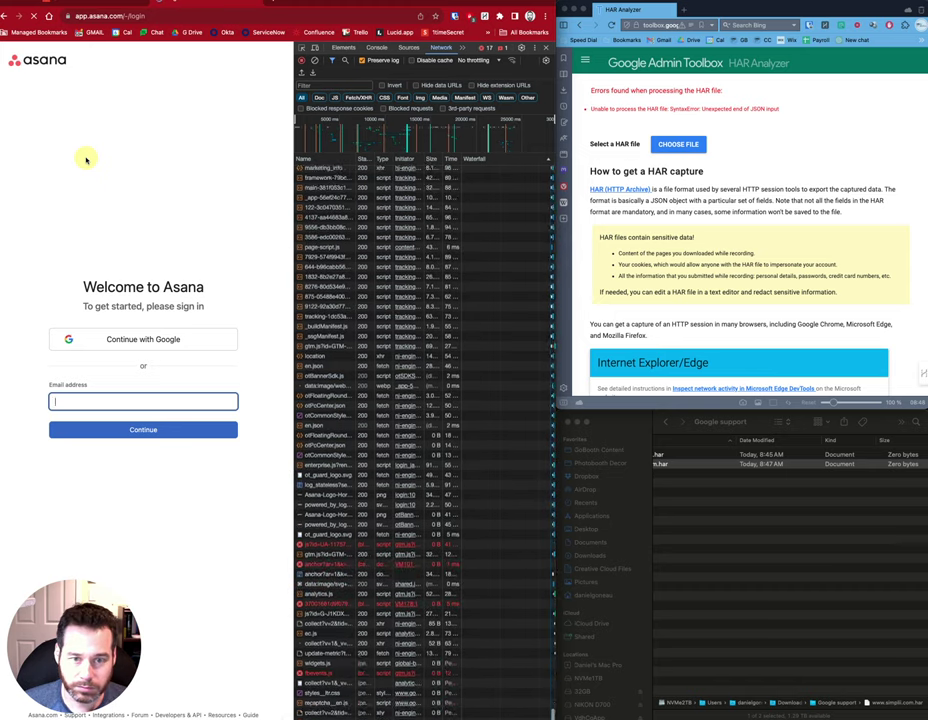
Open the Payments Canada sign-in page and focus the recorded request list
{"action": "left_click", "coordinate": [226, 35]}
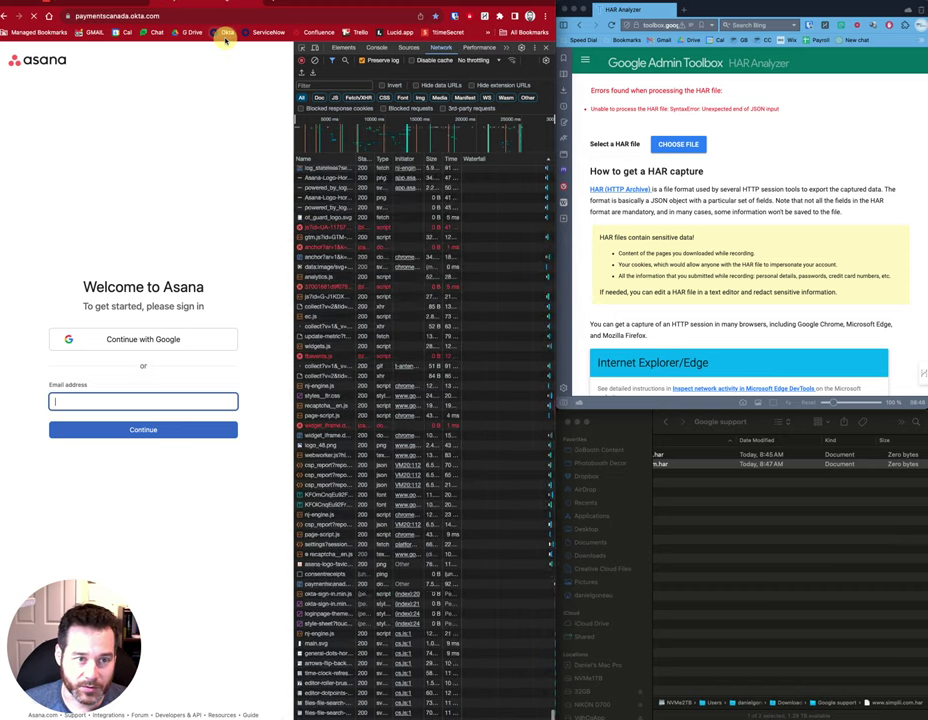
{"action": "left_click", "coordinate": [258, 34]}
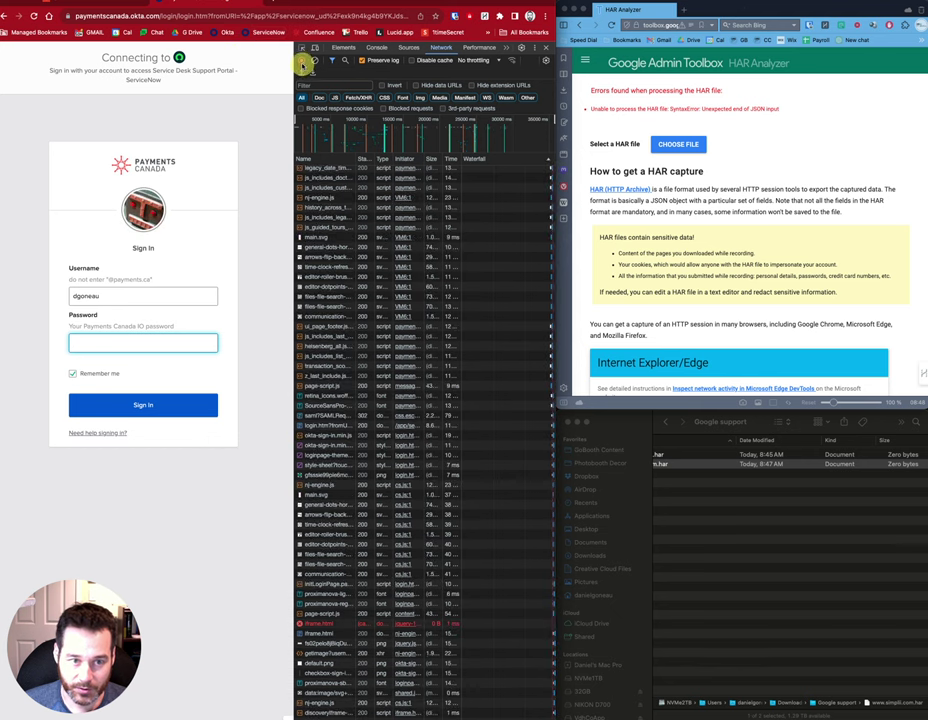
{"action": "left_click", "coordinate": [302, 58]}
Export all recorded Network requests as a HAR with content into the Google support folder
{"action": "right_click", "coordinate": [511, 235]}
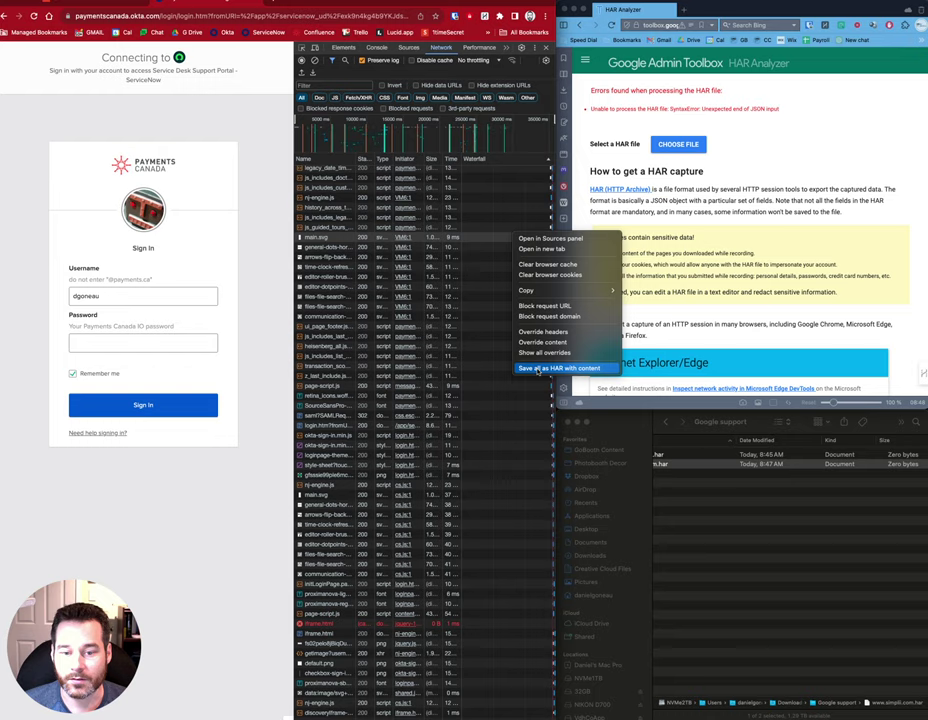
{"action": "left_click", "coordinate": [538, 369]}
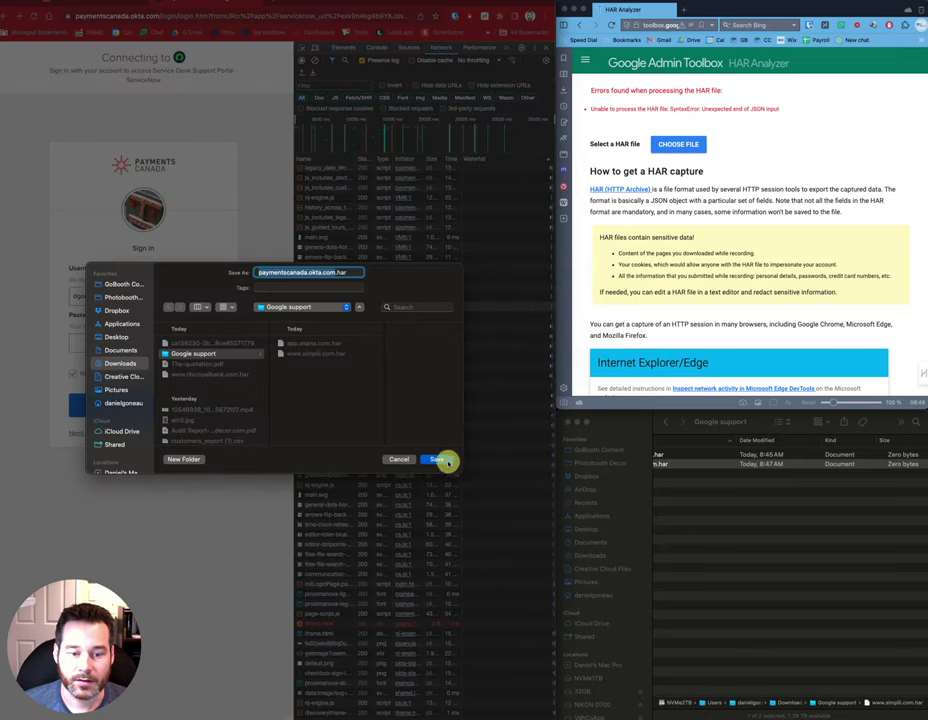
{"action": "left_click", "coordinate": [441, 460]}
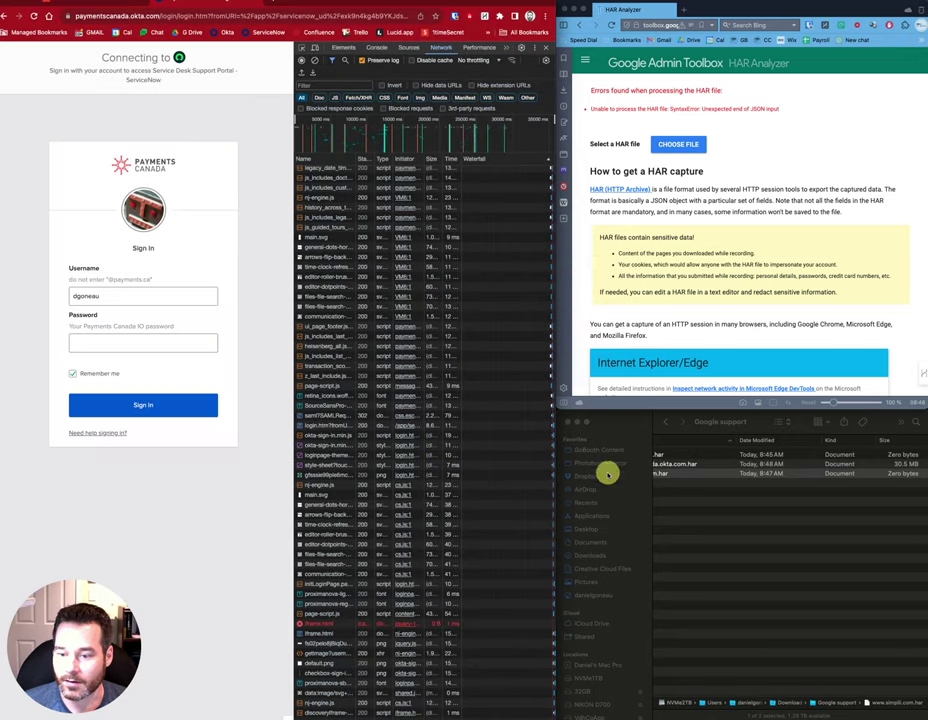
Find the 30.5 MB paymentscanada.okta.com.har file in the Google support folder in Finder
{"action": "left_click", "coordinate": [841, 471]}
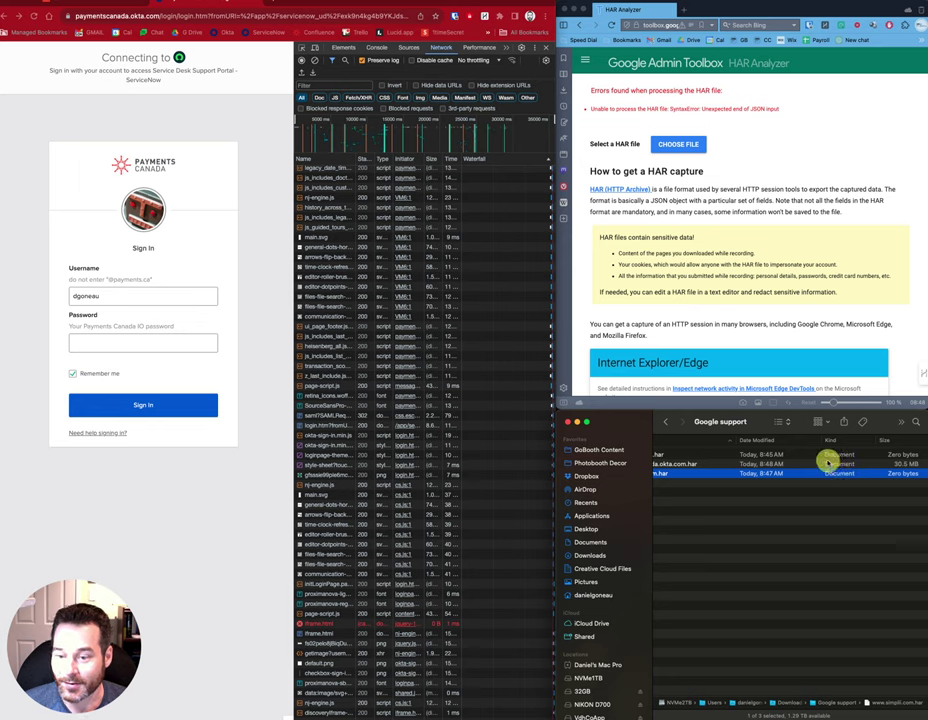
{"action": "left_click", "coordinate": [790, 465]}
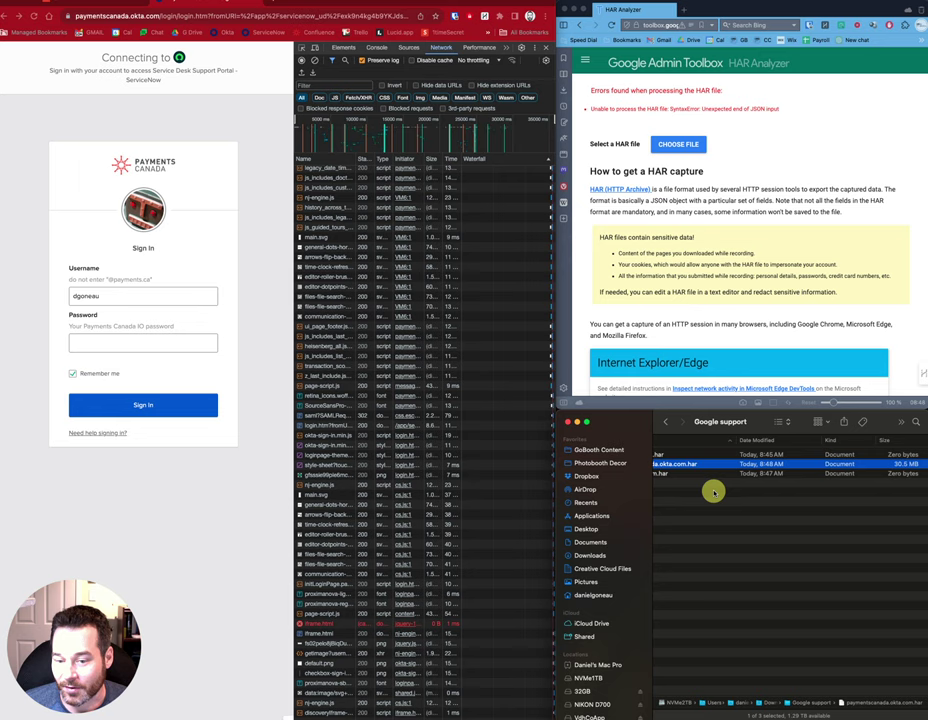
{"action": "scroll", "coordinate": [714, 491], "scroll_direction": "left", "scroll_amount": 3}
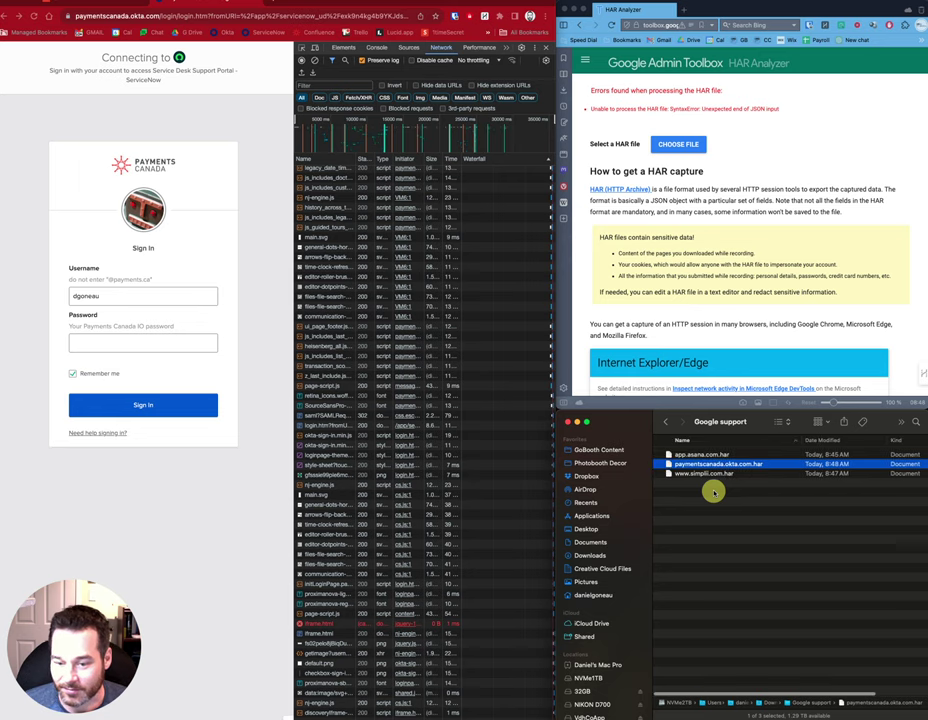
{"action": "scroll", "coordinate": [714, 491], "scroll_direction": "right", "scroll_amount": 3}
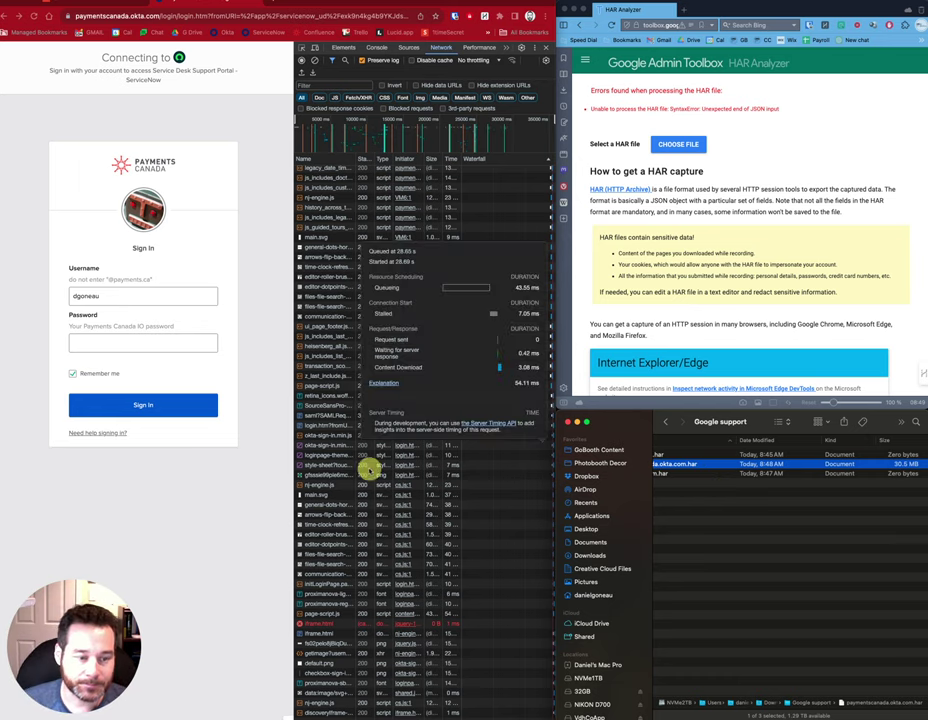
Open a new crimson-themed window from another profile via the profile avatar menu
{"action": "left_click", "coordinate": [531, 16]}
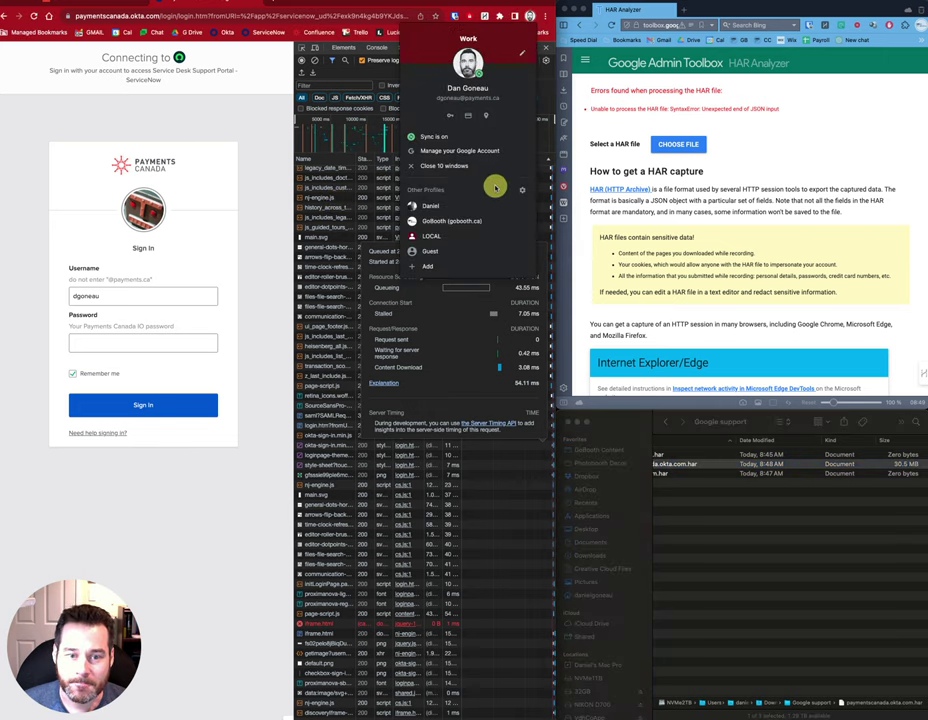
{"action": "left_click", "coordinate": [466, 238]}
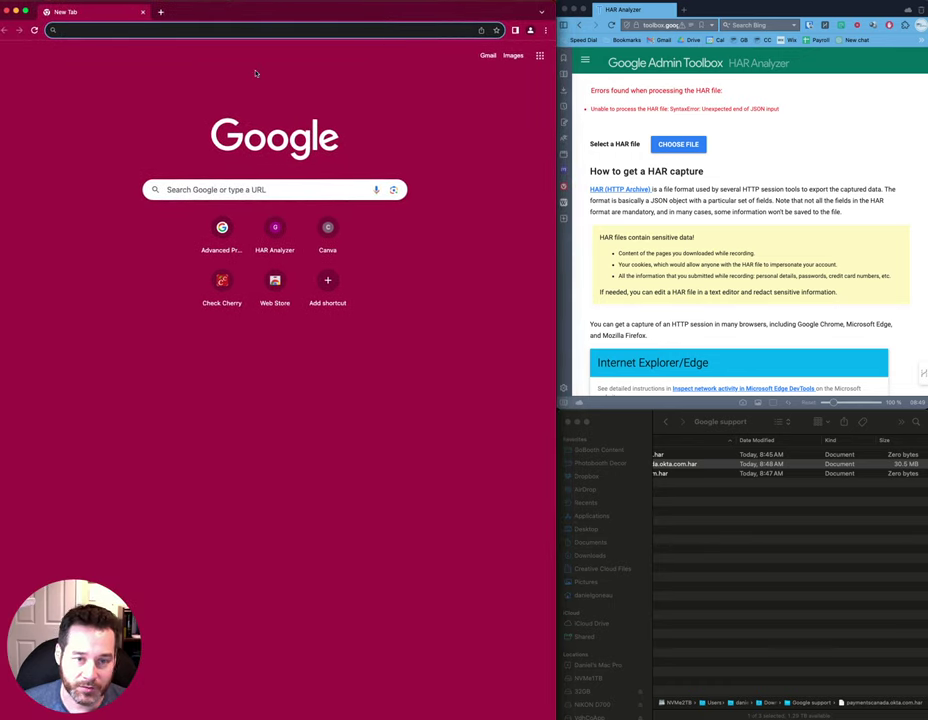
{"action": "left_click", "coordinate": [546, 30]}
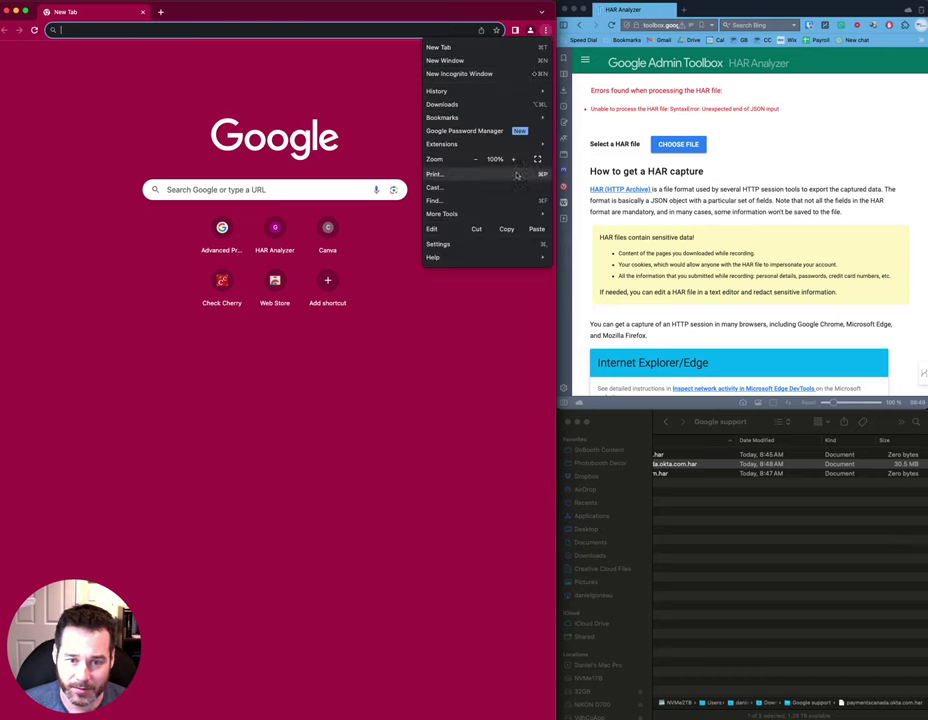
{"action": "mouse_move", "coordinate": [442, 214]}
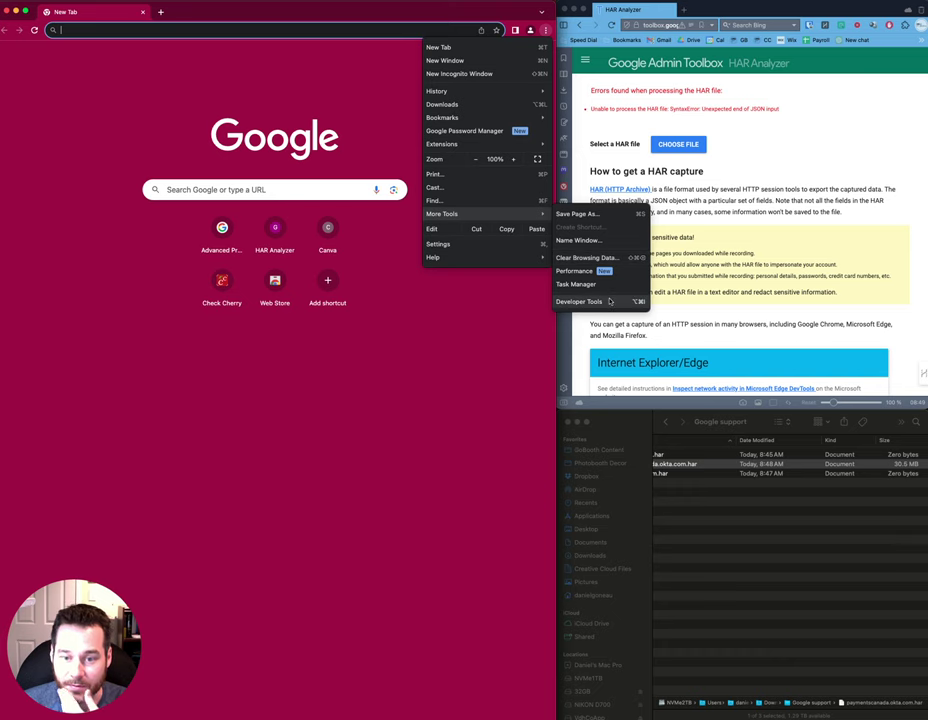
Open Developer Tools beside the page, then search Google for 'canva' and open the Canva site
{"action": "left_click", "coordinate": [628, 301]}
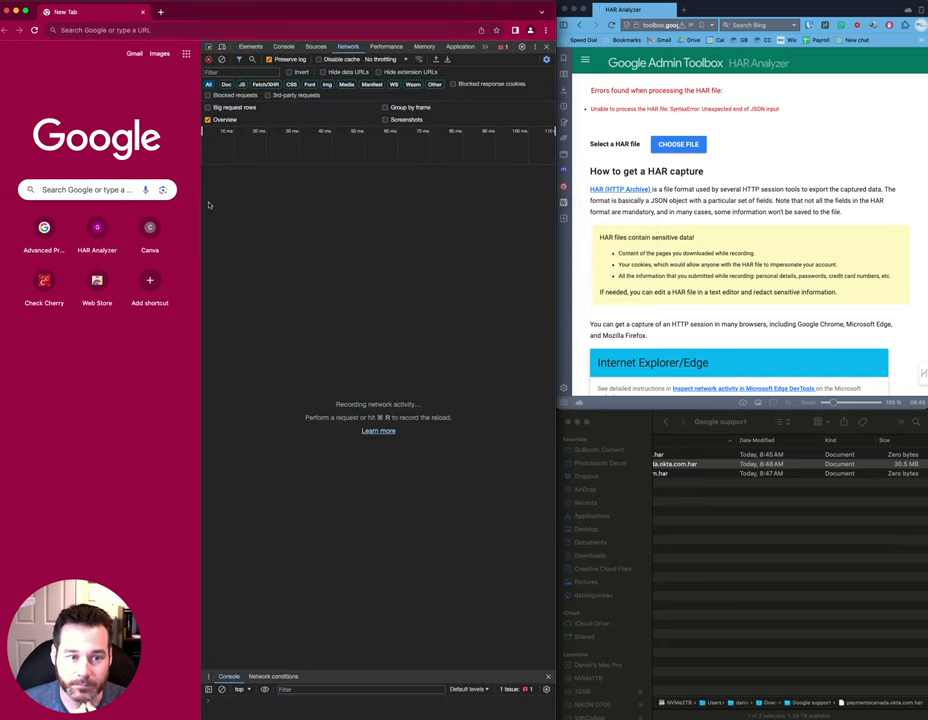
{"action": "left_click_drag", "start_coordinate": [202, 208], "coordinate": [320, 208]}
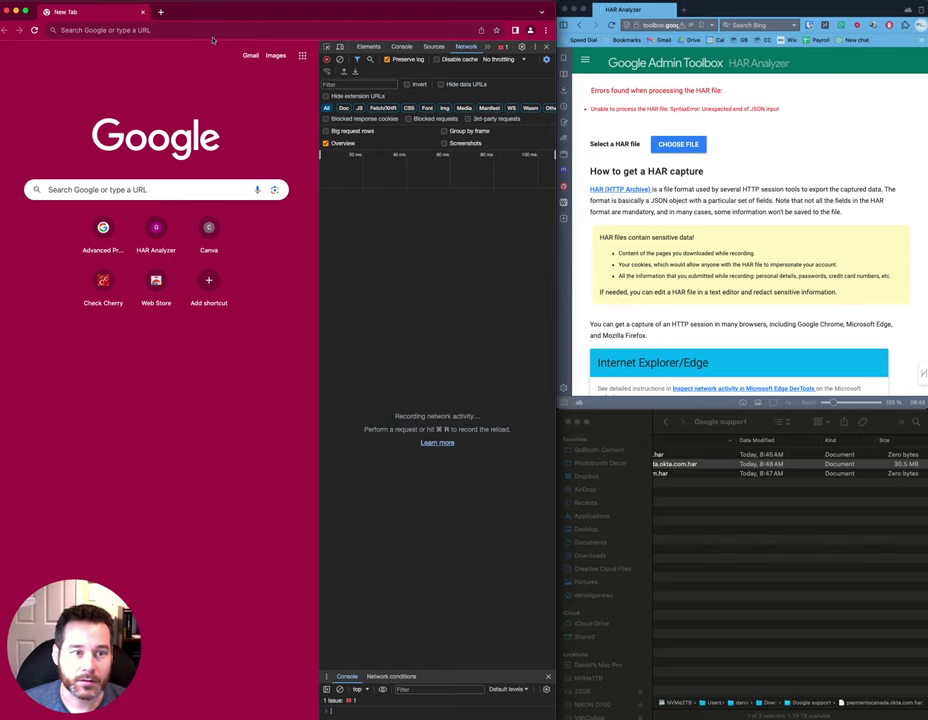
{"action": "left_click", "coordinate": [111, 188]}
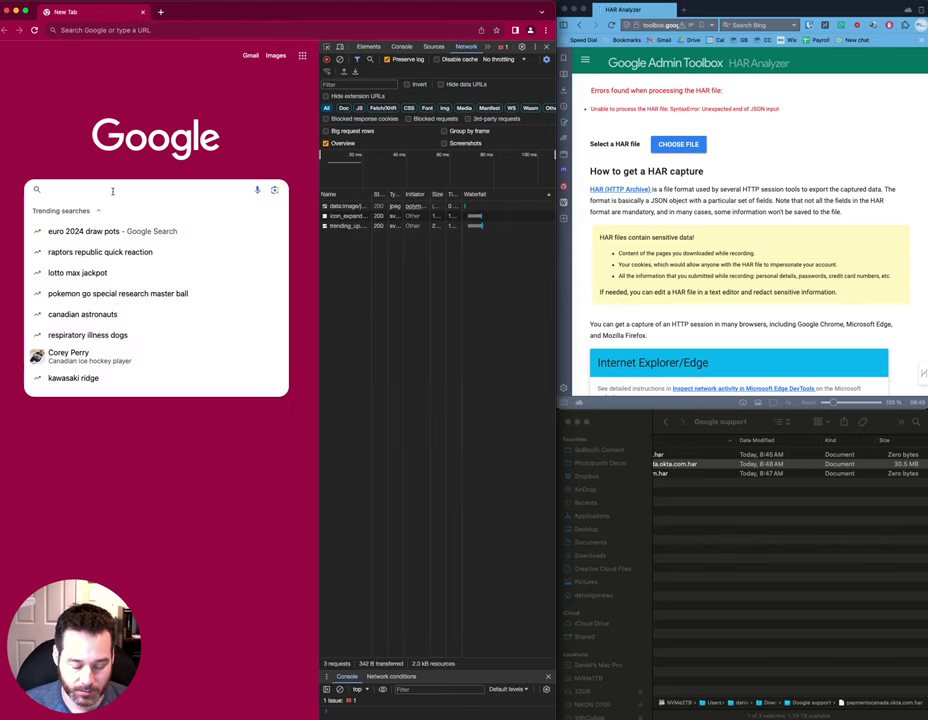
{"action": "type", "text": "canca"}
{"action": "key", "text": "Return"}
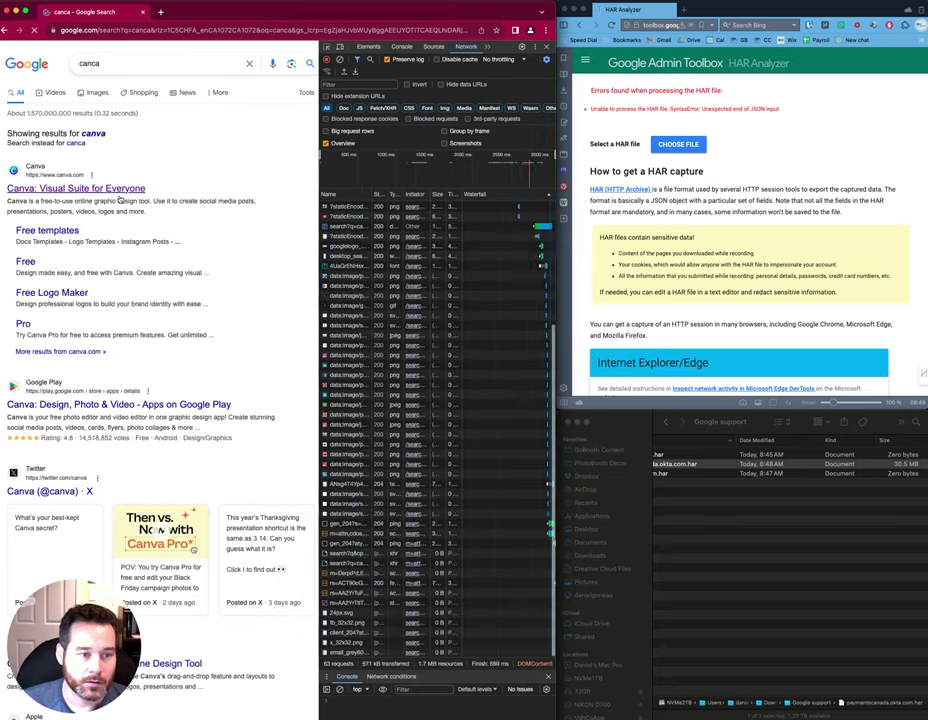
{"action": "left_click", "coordinate": [102, 134]}
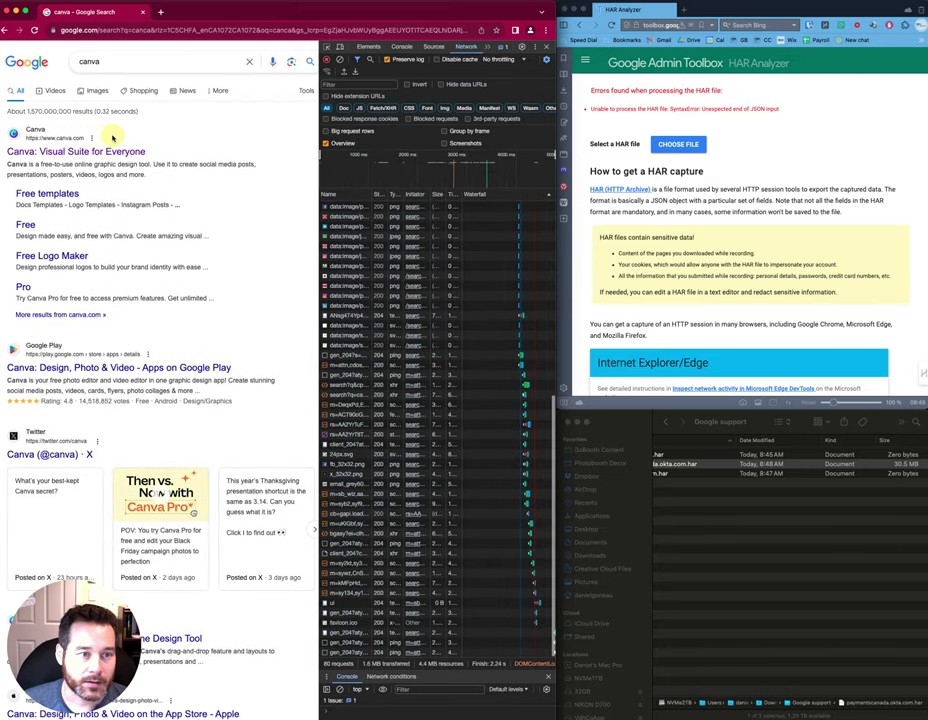
{"action": "left_click", "coordinate": [48, 150]}
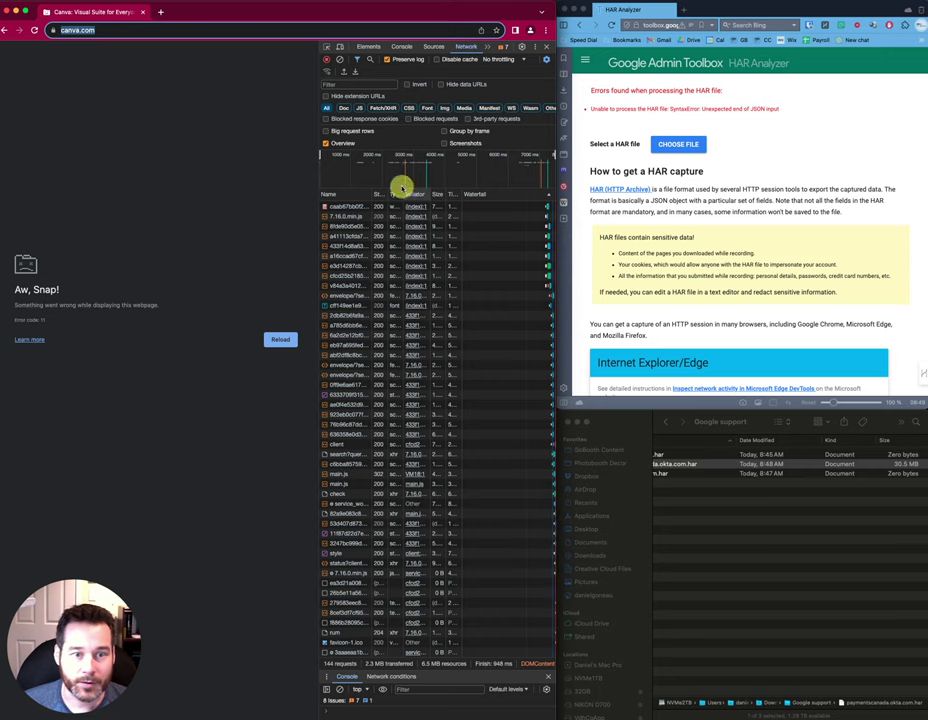
{"action": "left_click", "coordinate": [326, 59]}
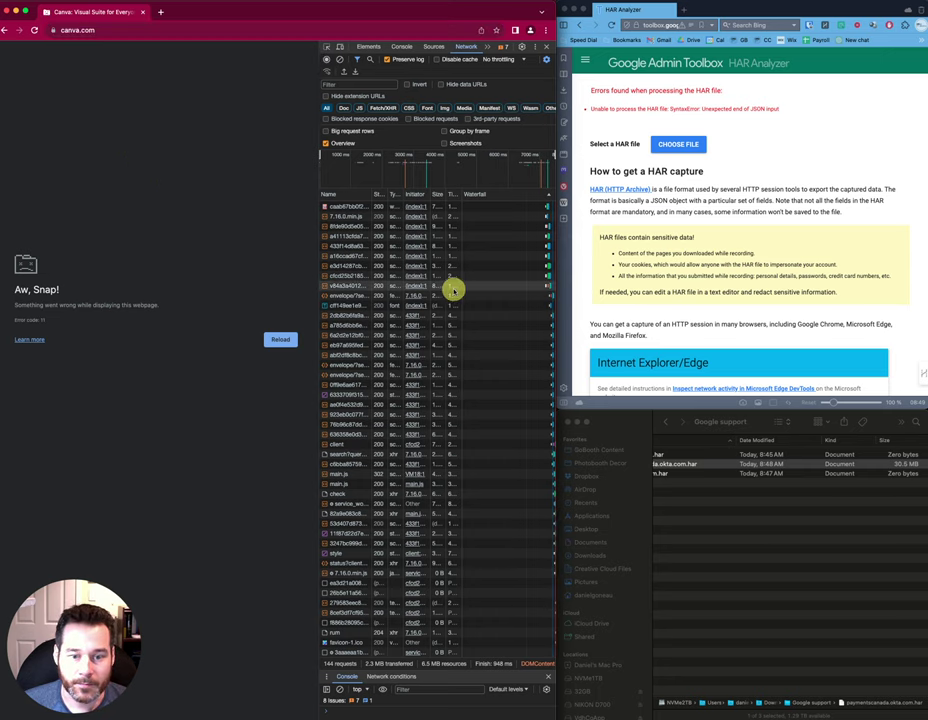
{"action": "right_click", "coordinate": [497, 334]}
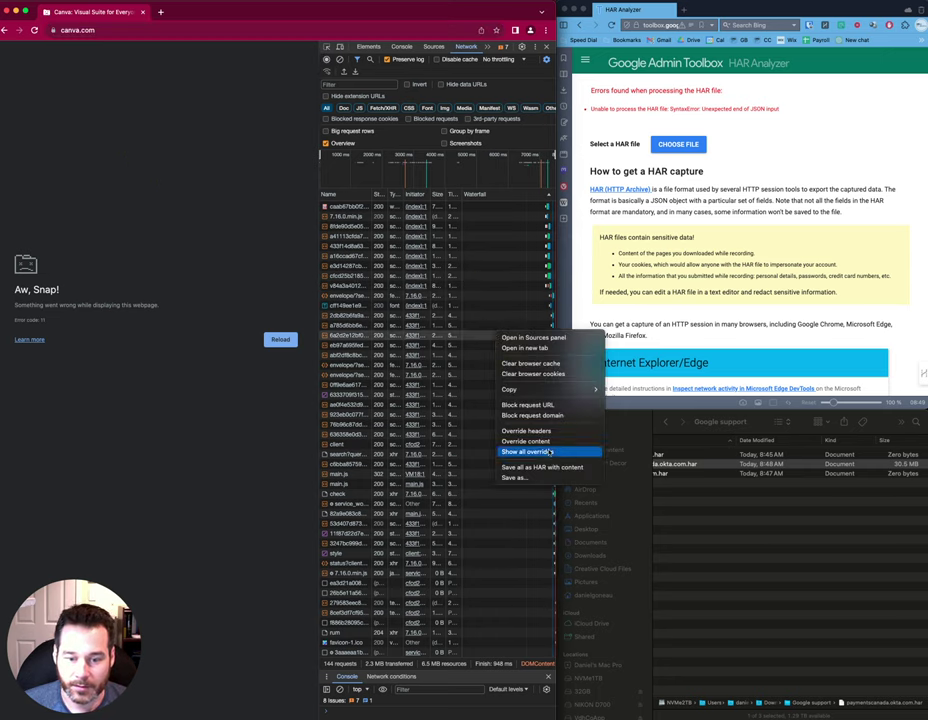
{"action": "left_click", "coordinate": [553, 468]}
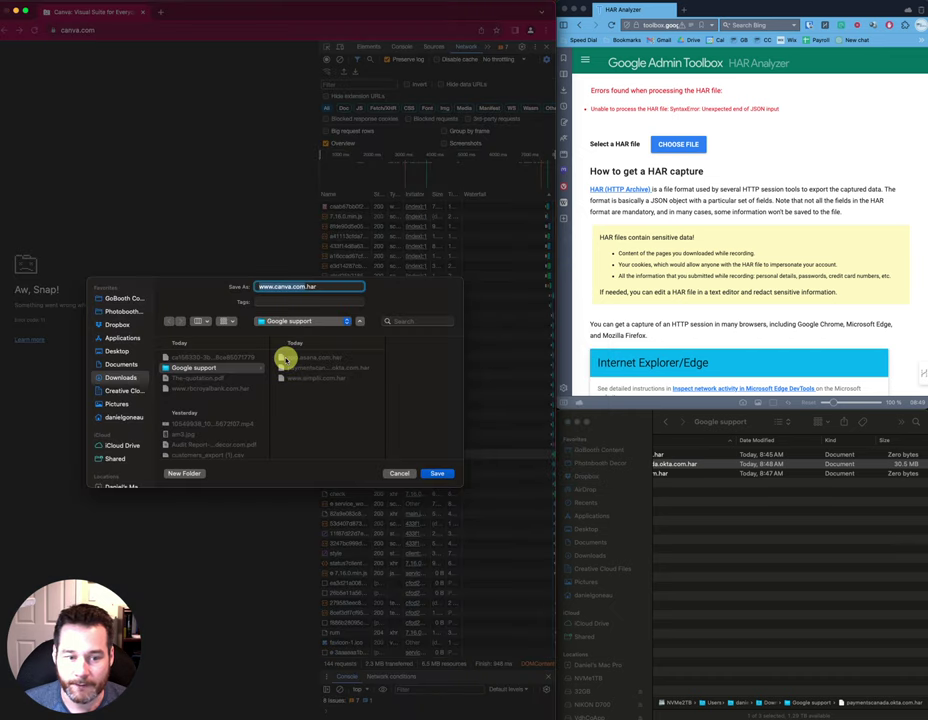
{"action": "left_click", "coordinate": [441, 473]}
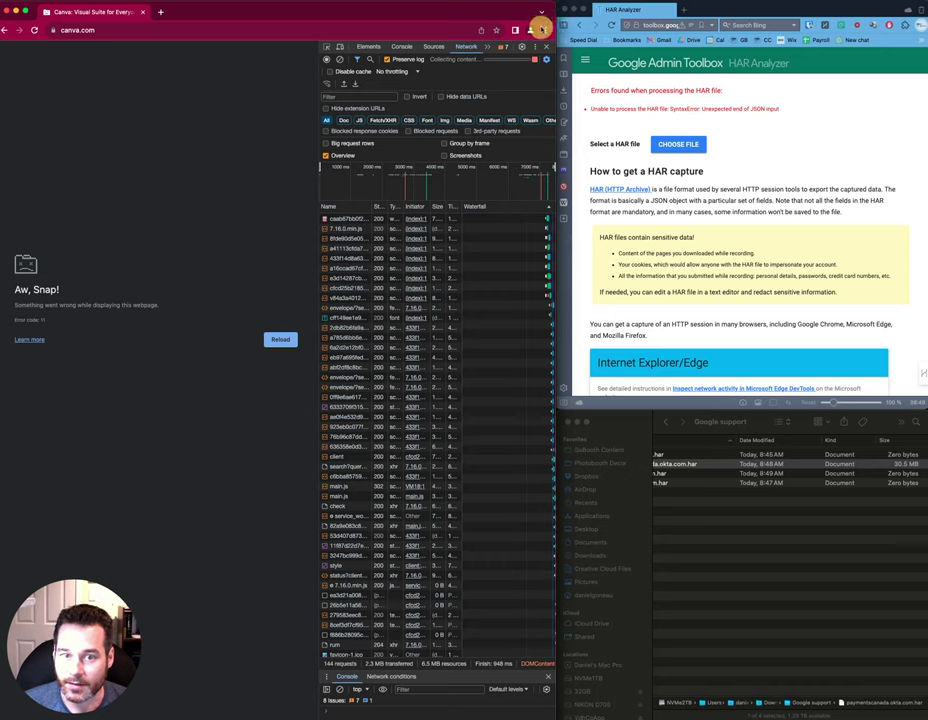
{"action": "left_click", "coordinate": [545, 30]}
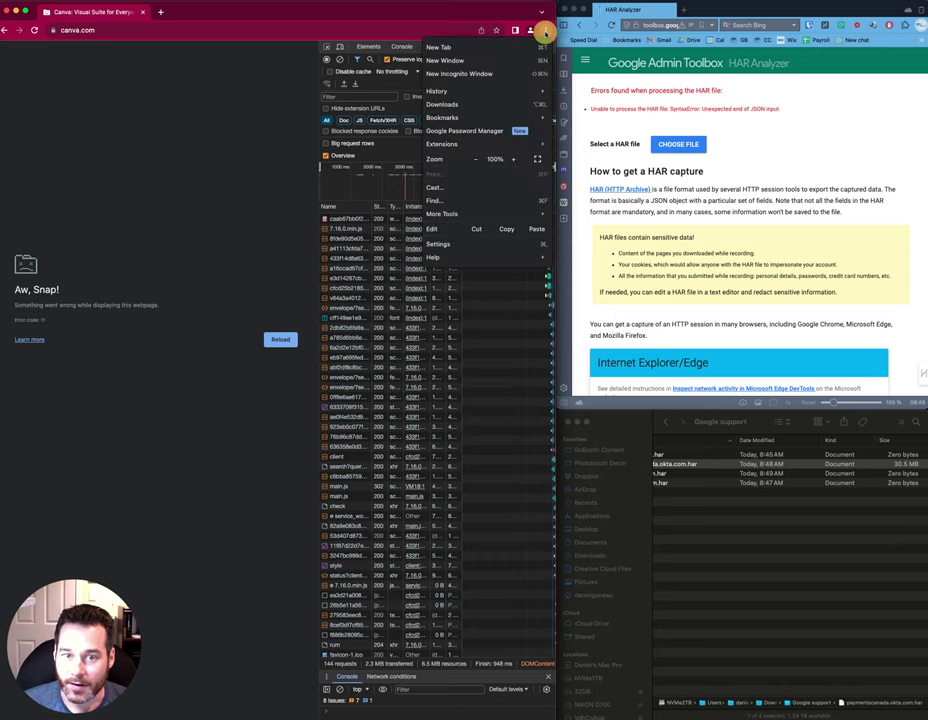
Open an Incognito window, move it aside, and open Developer Tools on the Network panel
{"action": "left_click", "coordinate": [500, 72]}
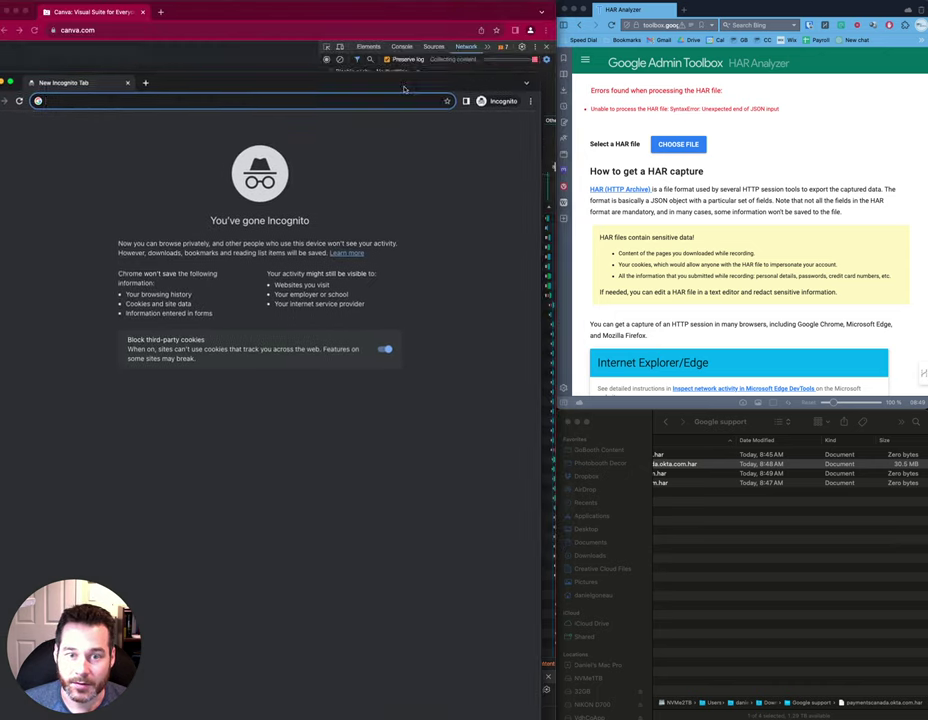
{"action": "left_click", "coordinate": [537, 28]}
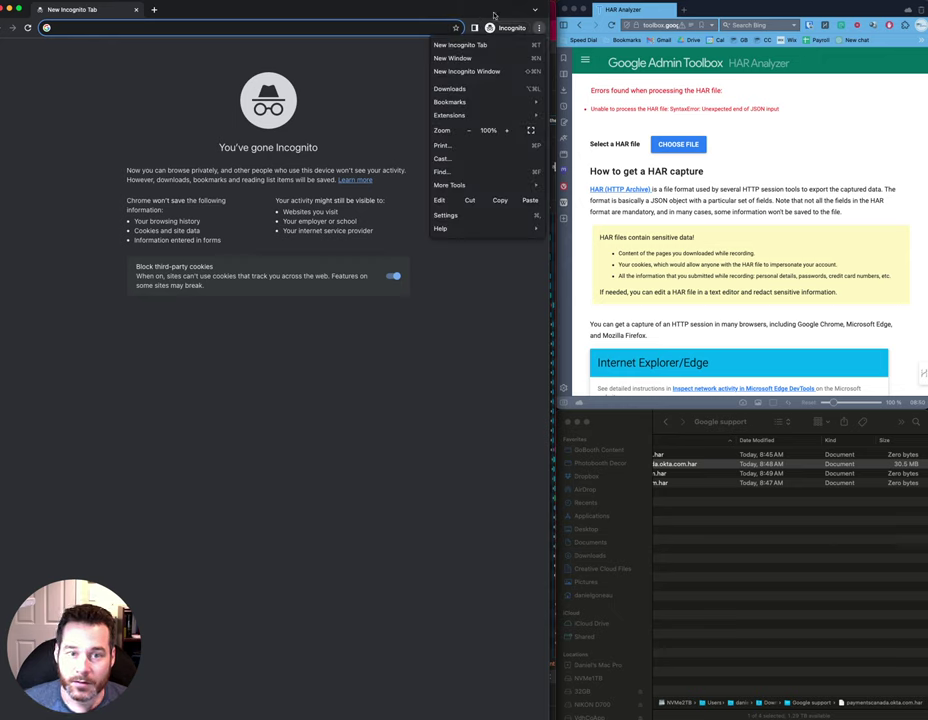
{"action": "key", "text": "Escape"}
{"action": "mouse_move", "coordinate": [423, 14]}
{"action": "left_mouse_down"}
{"action": "mouse_move", "coordinate": [401, 113]}
{"action": "mouse_move", "coordinate": [474, 33]}
{"action": "left_mouse_up"}
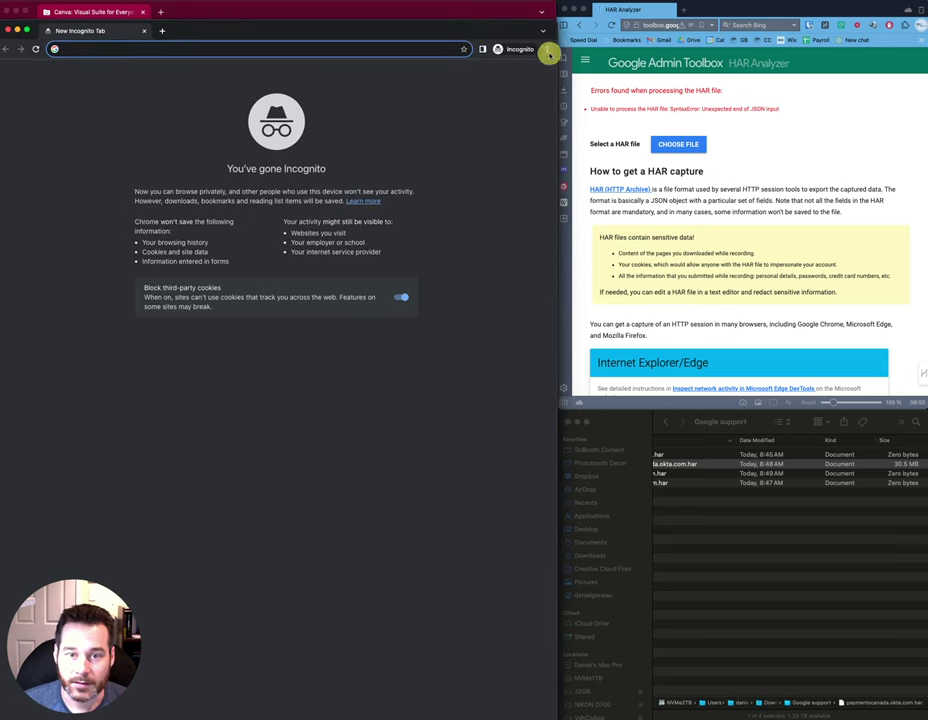
{"action": "left_click", "coordinate": [547, 50]}
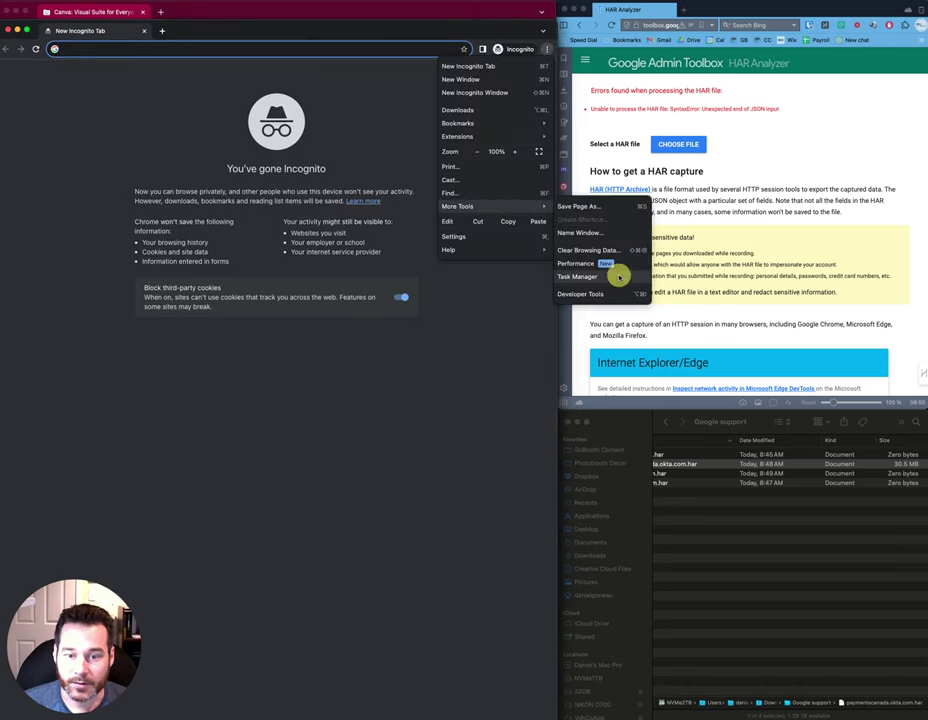
{"action": "left_click", "coordinate": [608, 293]}
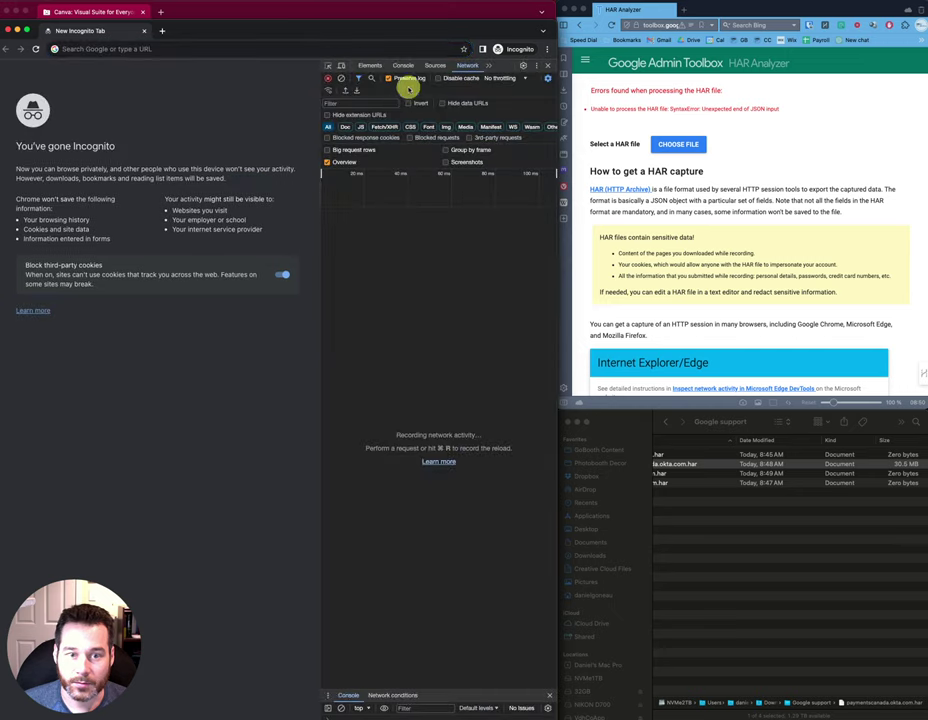
In Incognito, open Canva via a 'canca' search, then load asana.com
{"action": "left_click", "coordinate": [157, 48]}
{"action": "type", "text": "canca"}
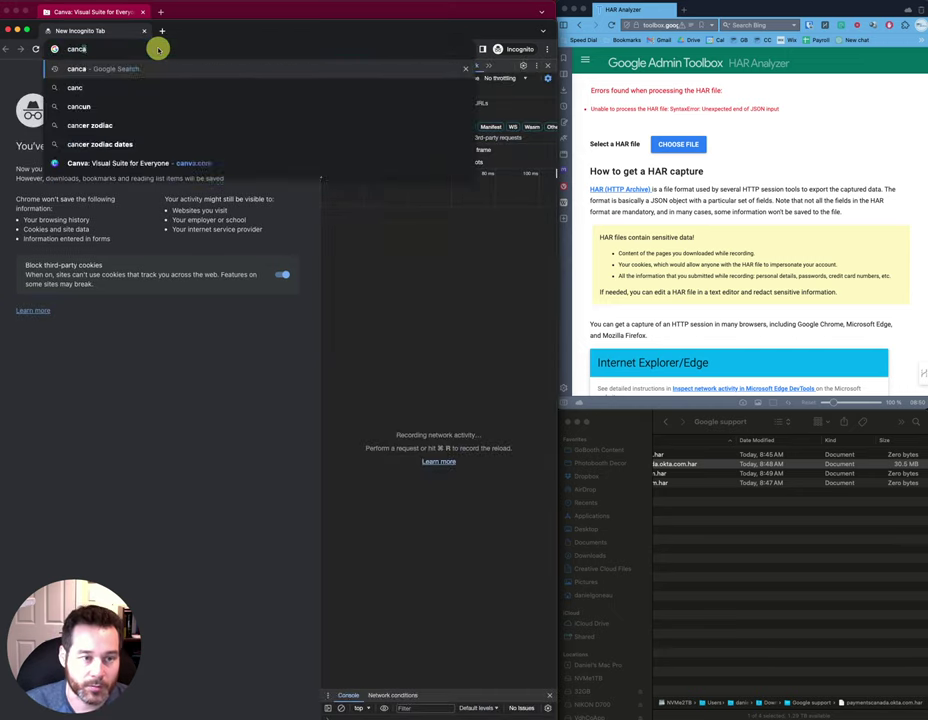
{"action": "key", "text": "Return"}
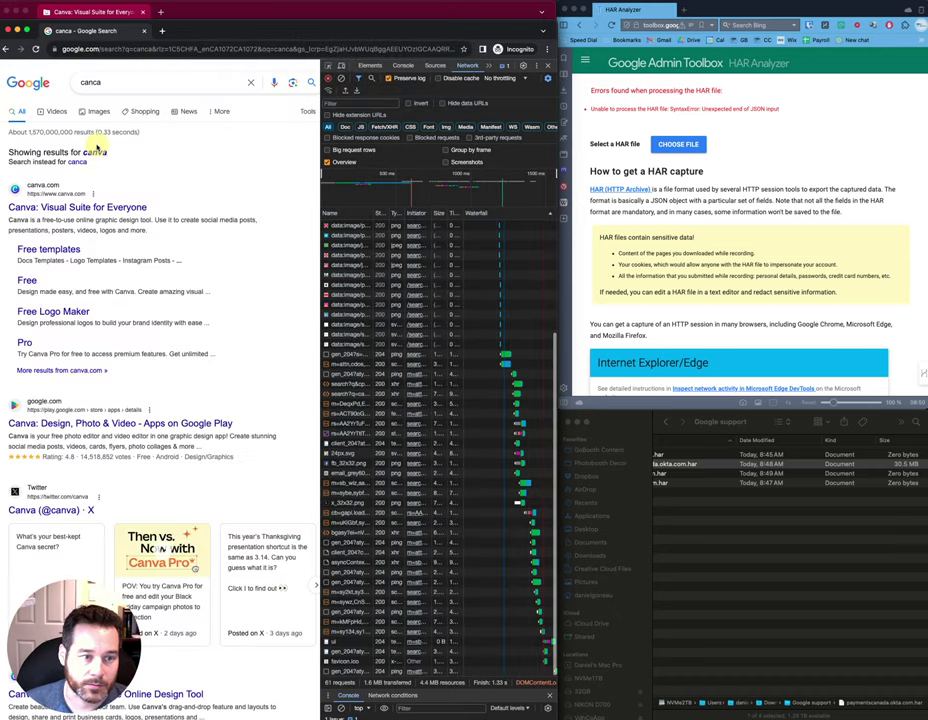
{"action": "left_click", "coordinate": [104, 173]}
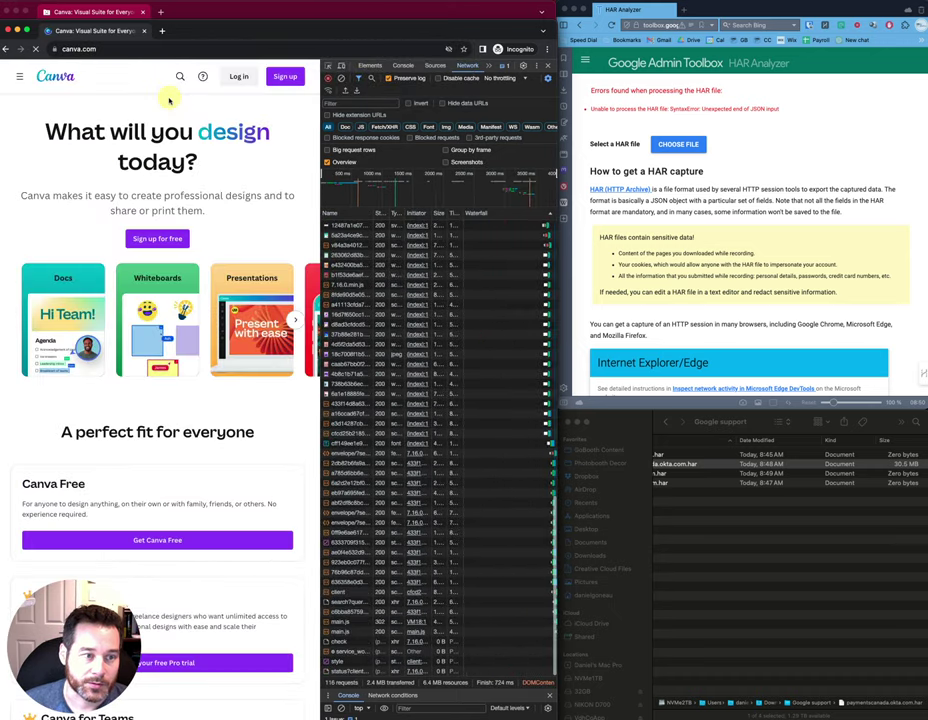
{"action": "left_click", "coordinate": [157, 48]}
{"action": "type", "text": "asa"}
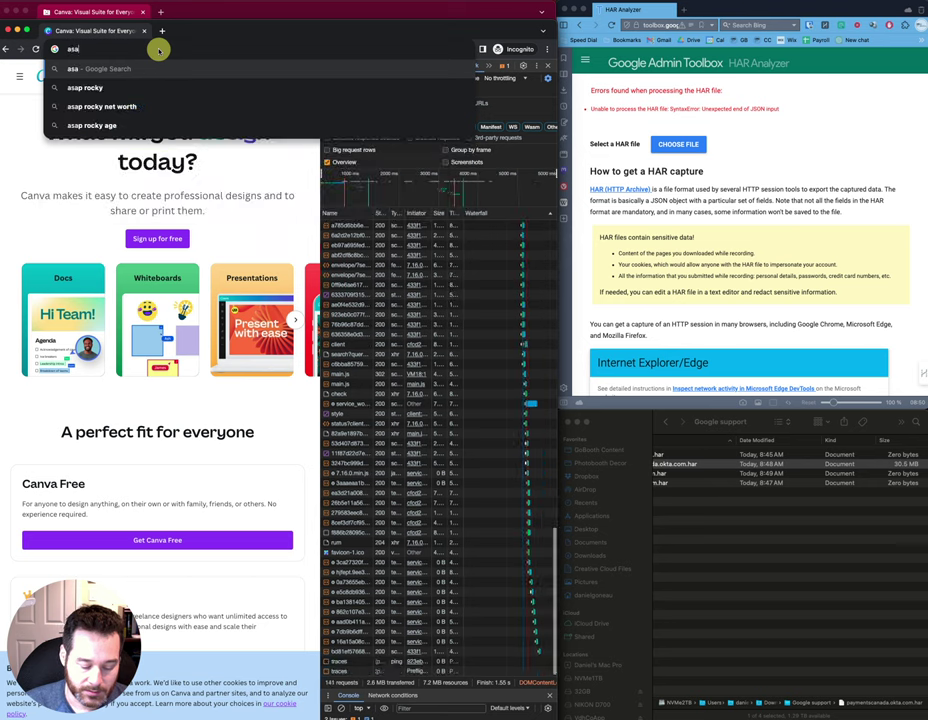
{"action": "type", "text": "na.com"}
{"action": "key", "text": "Return"}
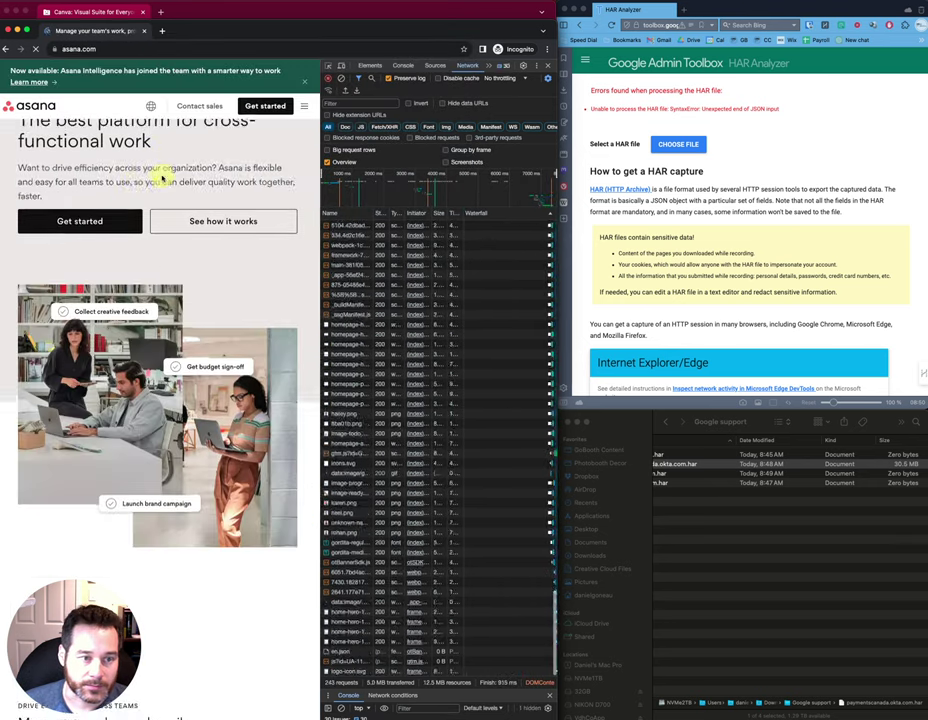
Search Google for 'google', open the Google Store and select Pixel 8 in Obsidian
{"action": "left_click", "coordinate": [144, 49]}
{"action": "type", "text": "google"}
{"action": "key", "text": "Return"}
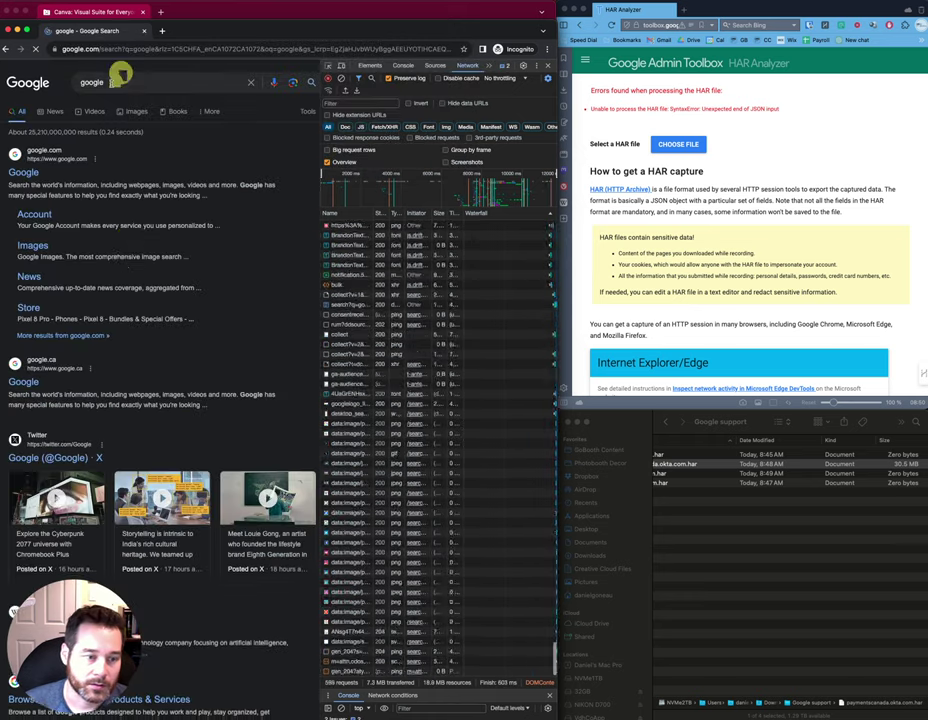
{"action": "left_click", "coordinate": [30, 309]}
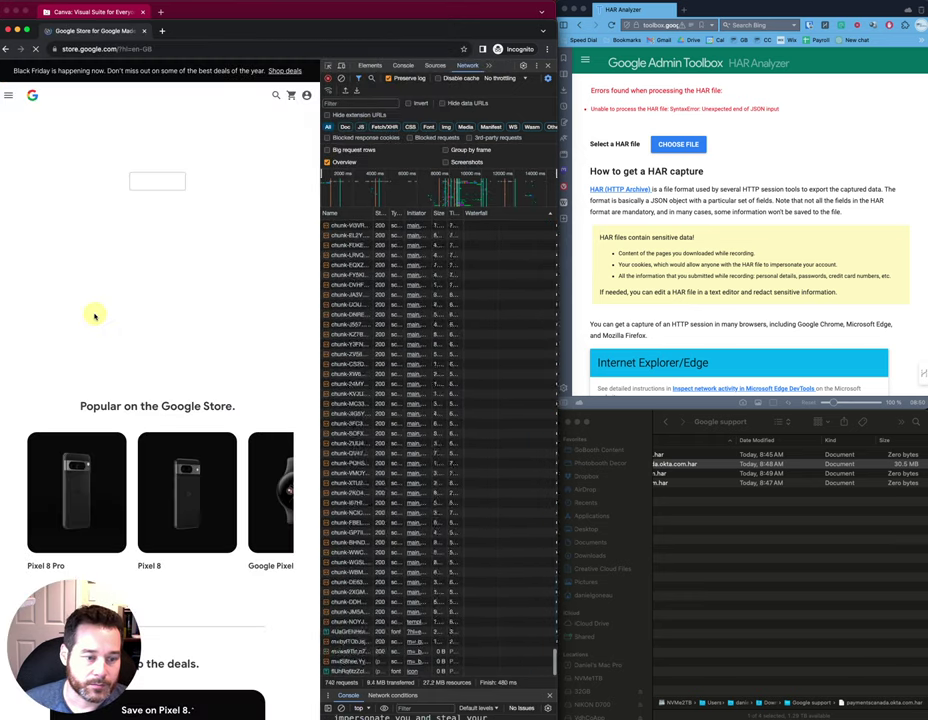
{"action": "scroll", "coordinate": [182, 327], "scroll_direction": "down", "scroll_amount": 3}
{"action": "scroll", "coordinate": [182, 330], "scroll_direction": "down", "scroll_amount": 4}
{"action": "left_click", "coordinate": [182, 334]}
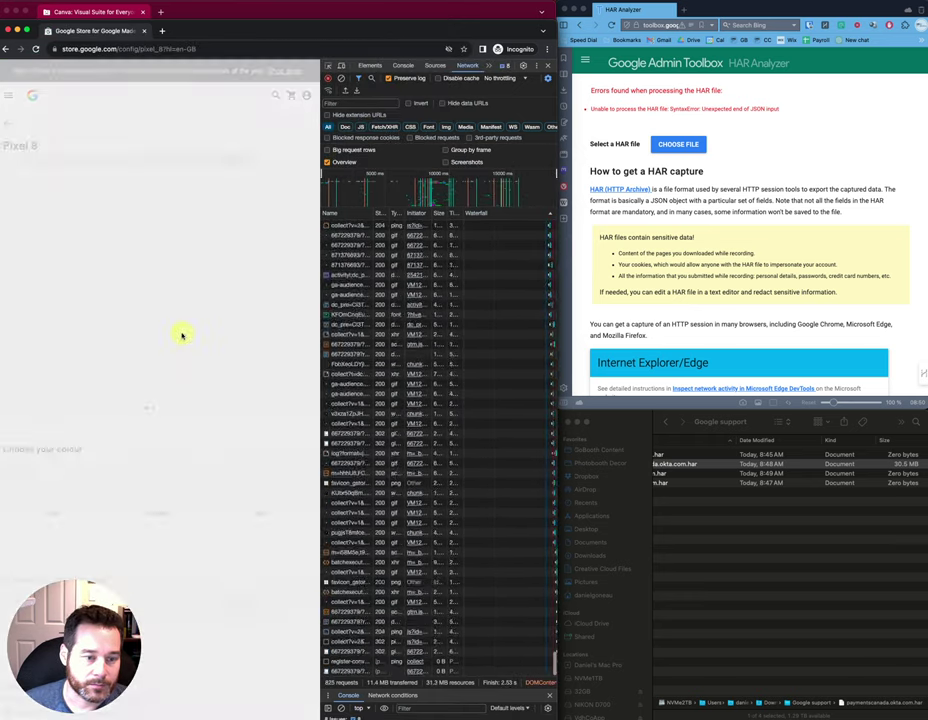
{"action": "left_click", "coordinate": [186, 488]}
{"action": "scroll", "coordinate": [277, 493], "scroll_direction": "down", "scroll_amount": 2}
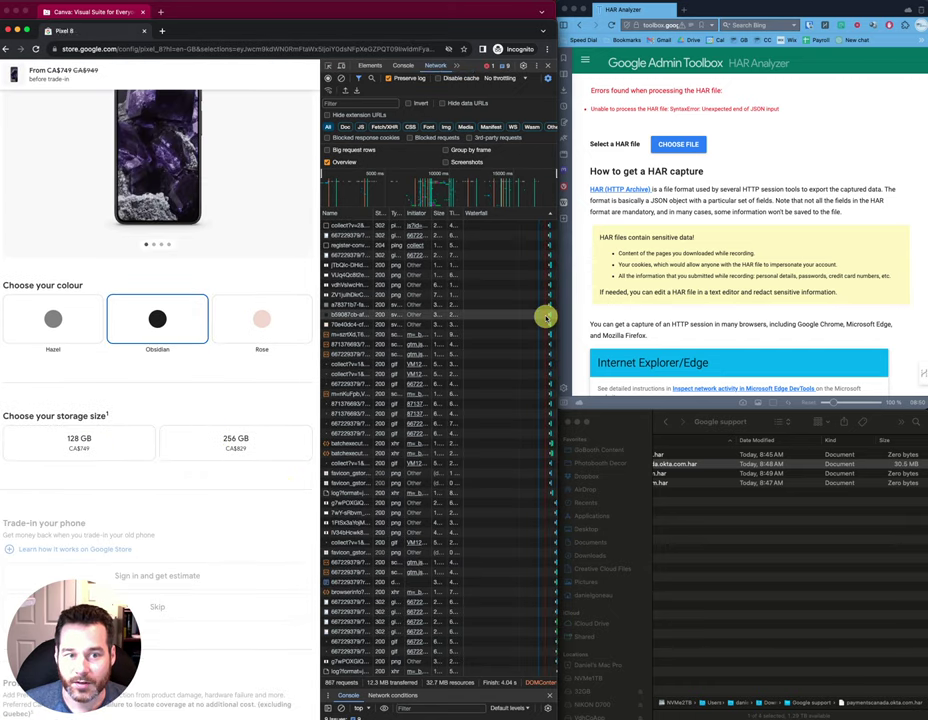
Export the Incognito requests with content and locate the 33.2 MB store.google.com.har in Finder
{"action": "right_click", "coordinate": [498, 300]}
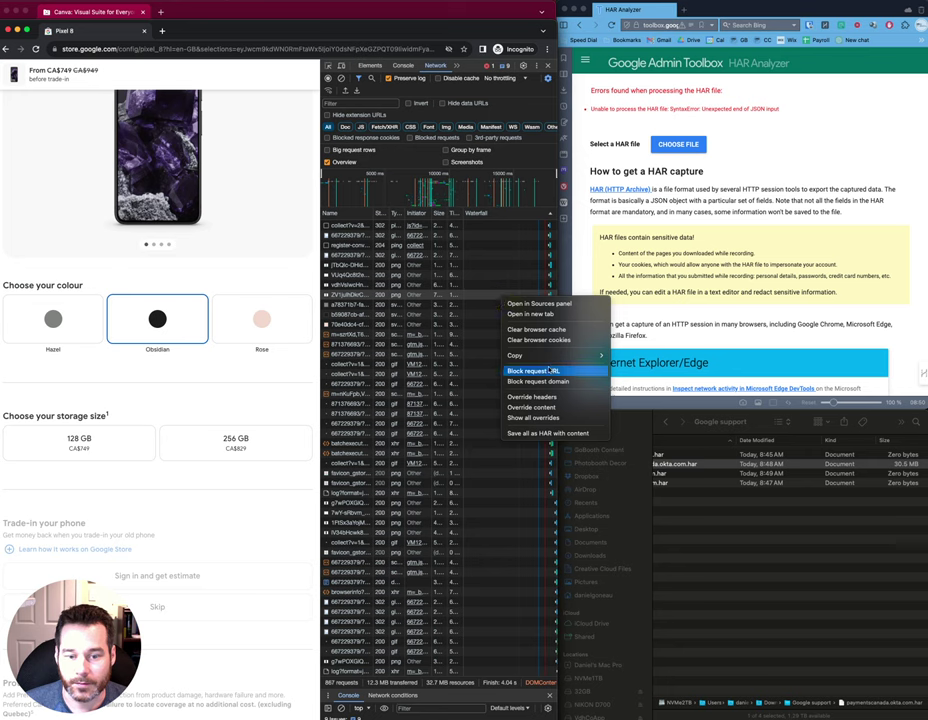
{"action": "left_click", "coordinate": [541, 432]}
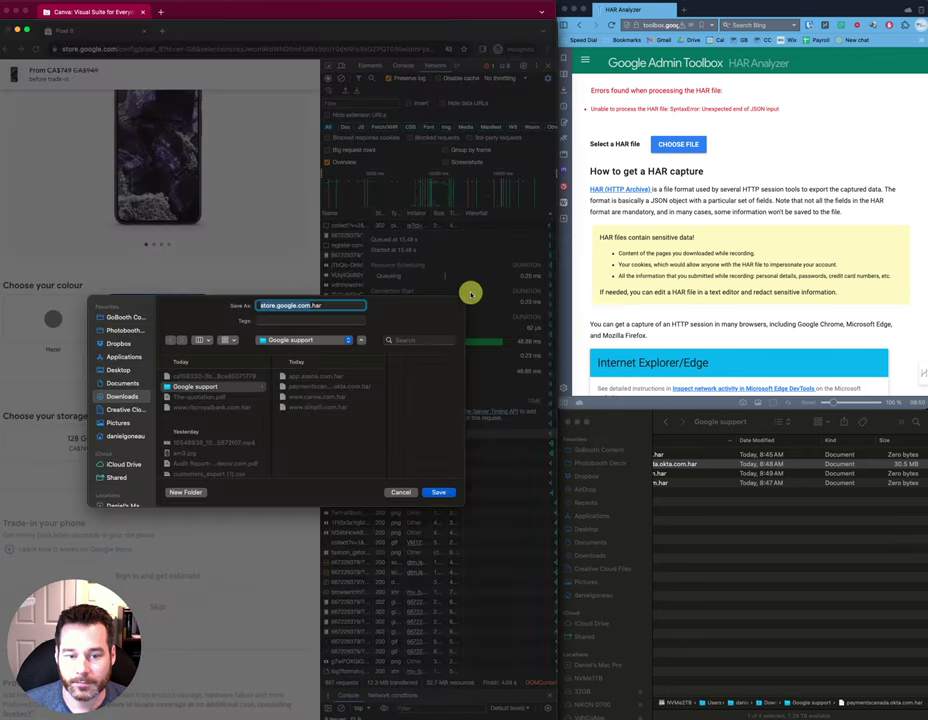
{"action": "left_click", "coordinate": [443, 492]}
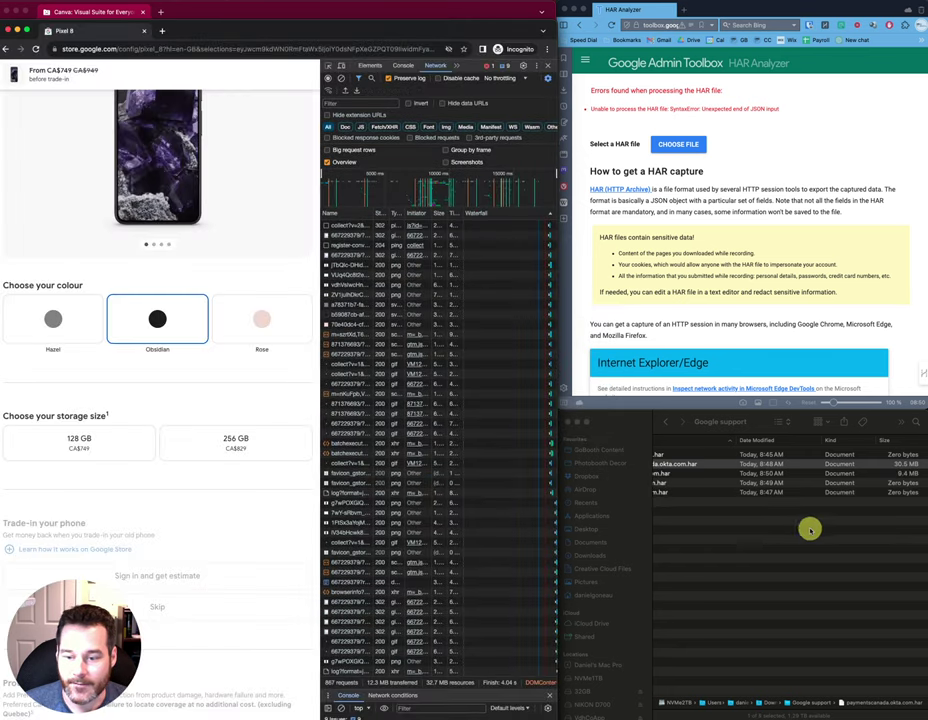
{"action": "left_click", "coordinate": [867, 480]}
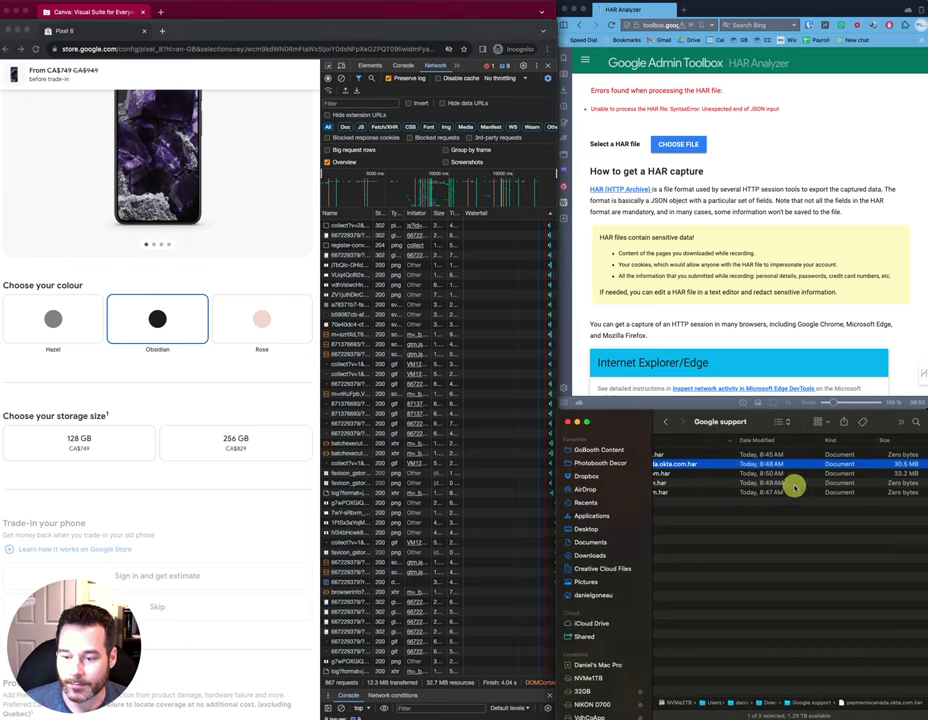
{"action": "left_click", "coordinate": [797, 476]}
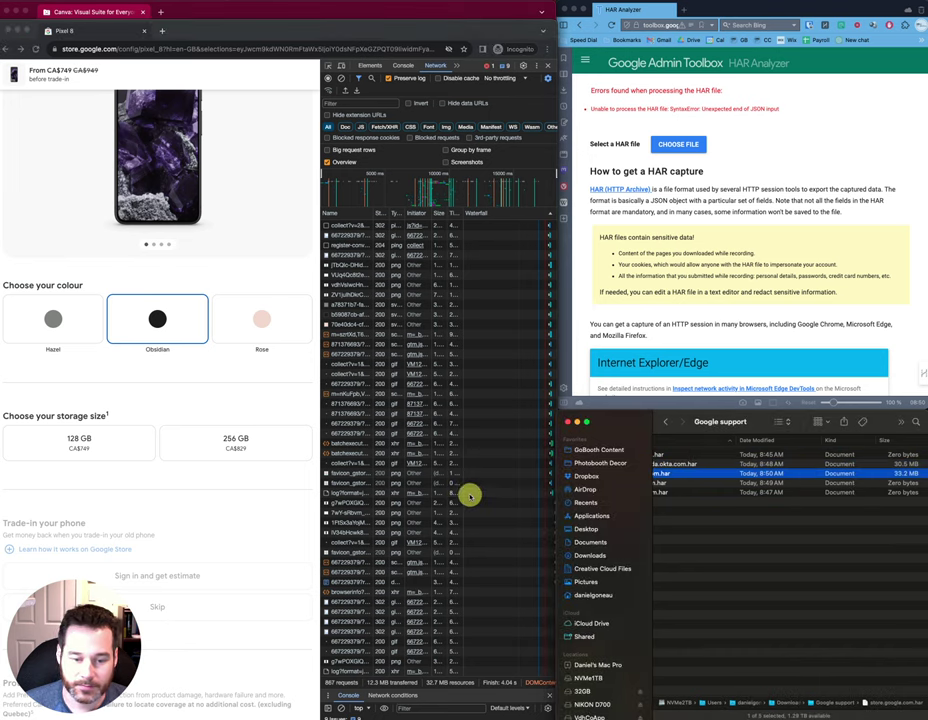